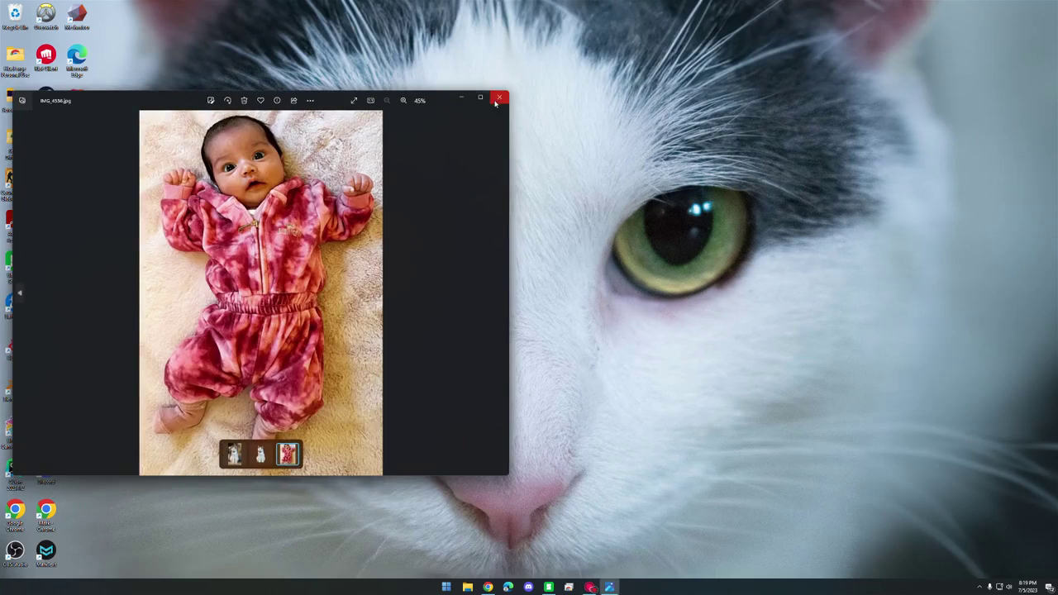
Step: Launch HueForge.exe from the HueForge Personal Use folder, close Explorer, and maximize HueForge
{"action": "left_click", "coordinate": [498, 100]}
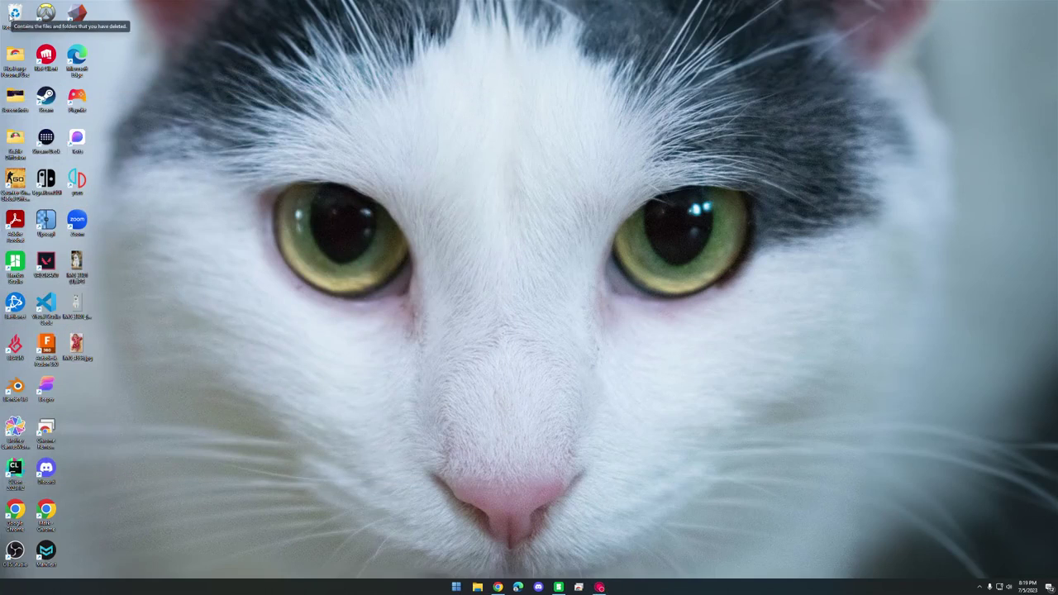
{"action": "double_click", "coordinate": [10, 63]}
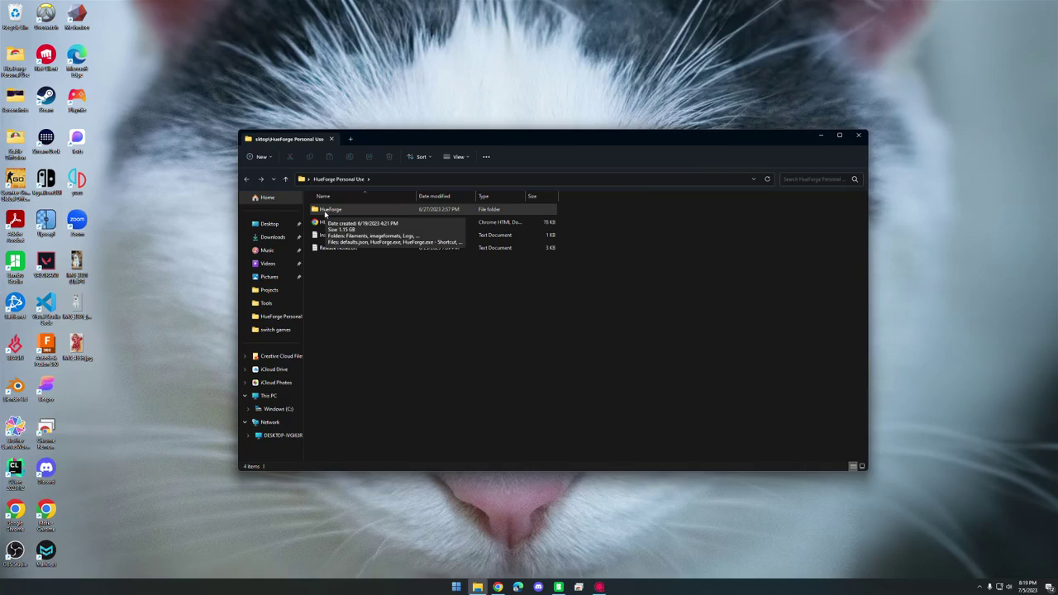
{"action": "double_click", "coordinate": [326, 211]}
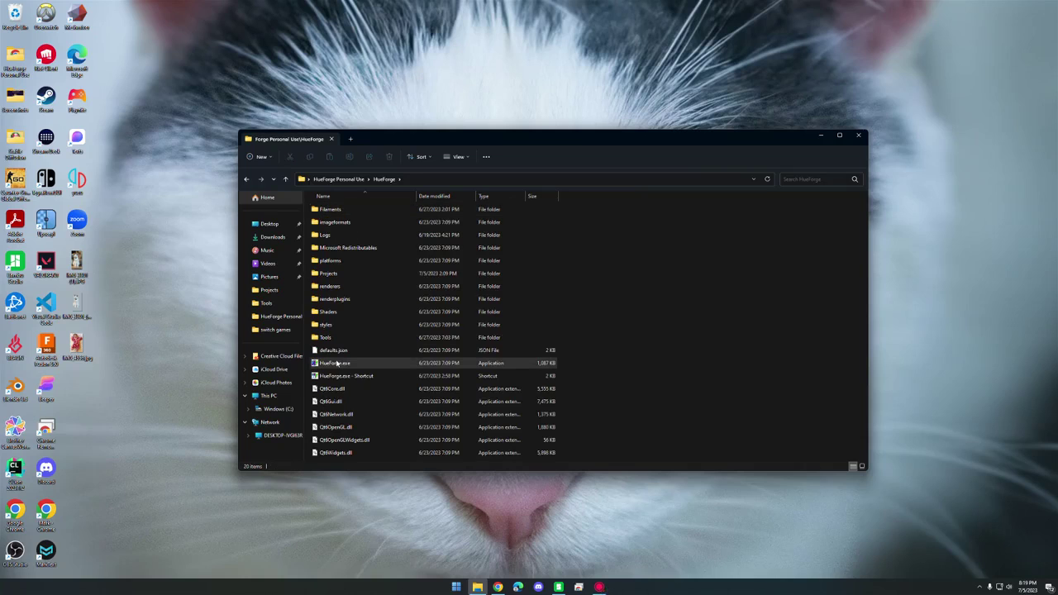
{"action": "double_click", "coordinate": [337, 364]}
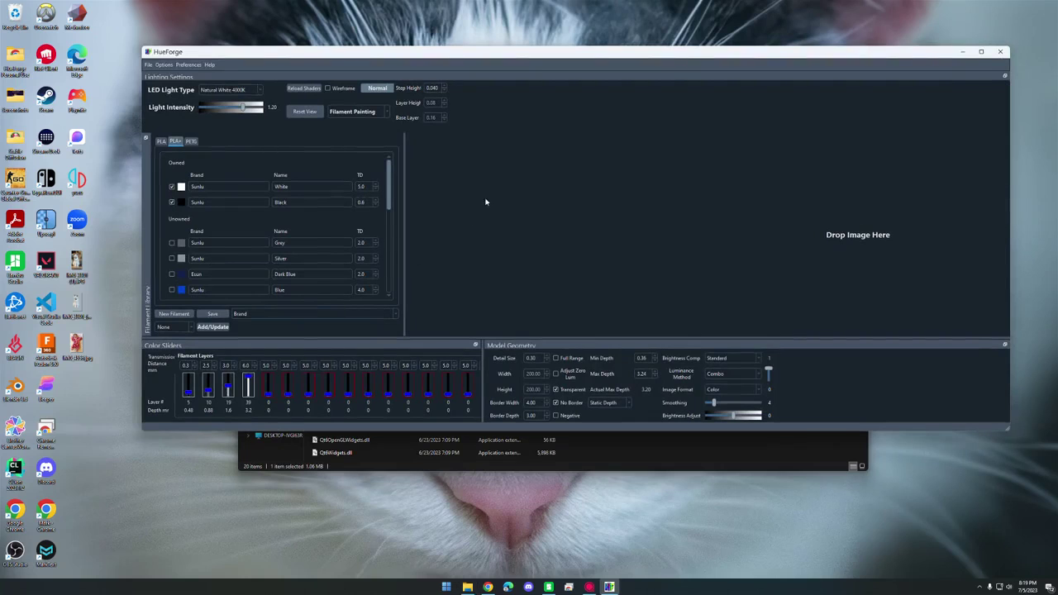
{"action": "left_click", "coordinate": [678, 450]}
{"action": "left_click", "coordinate": [859, 138]}
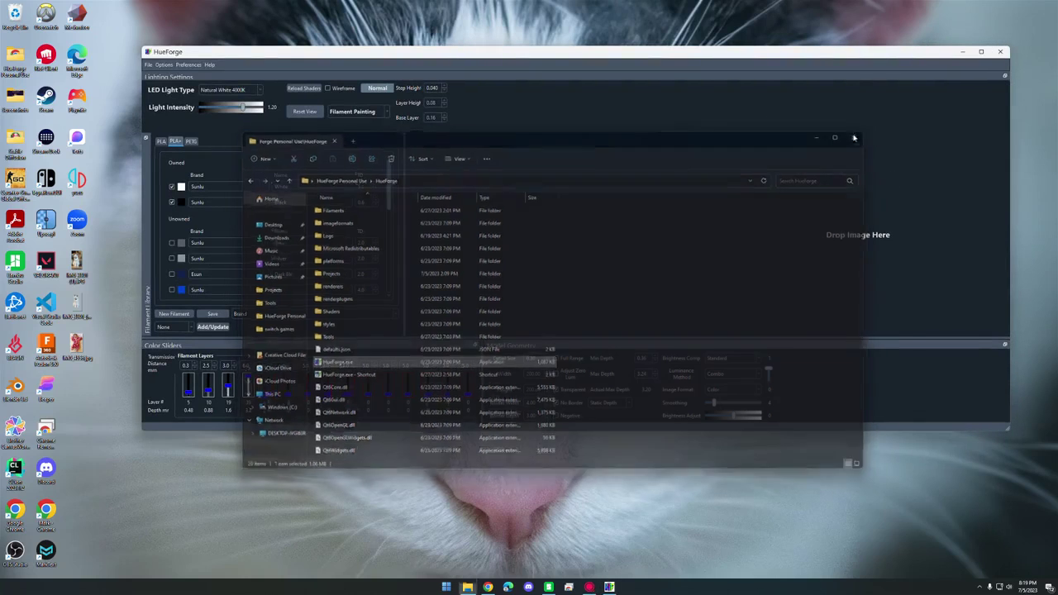
{"action": "left_click_drag", "start_coordinate": [507, 56], "coordinate": [489, 2]}
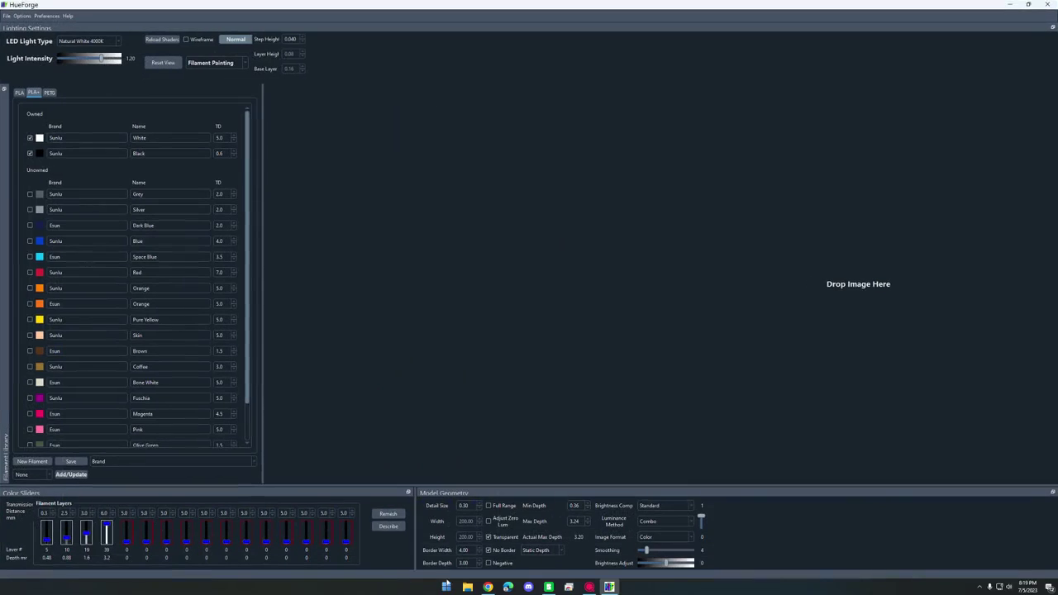
Step: Drag IMG_4556.jpg from Downloads into the HueForge window
{"action": "left_click", "coordinate": [467, 587]}
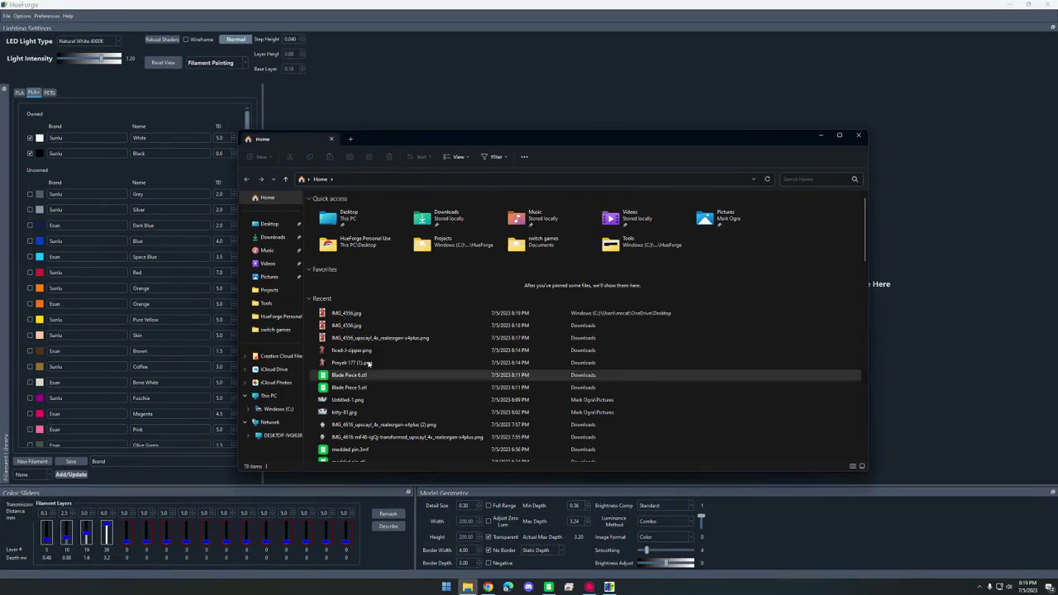
{"action": "left_click", "coordinate": [272, 237]}
{"action": "left_click_drag", "start_coordinate": [499, 254], "coordinate": [859, 122]}
{"action": "left_click", "coordinate": [889, 142]}
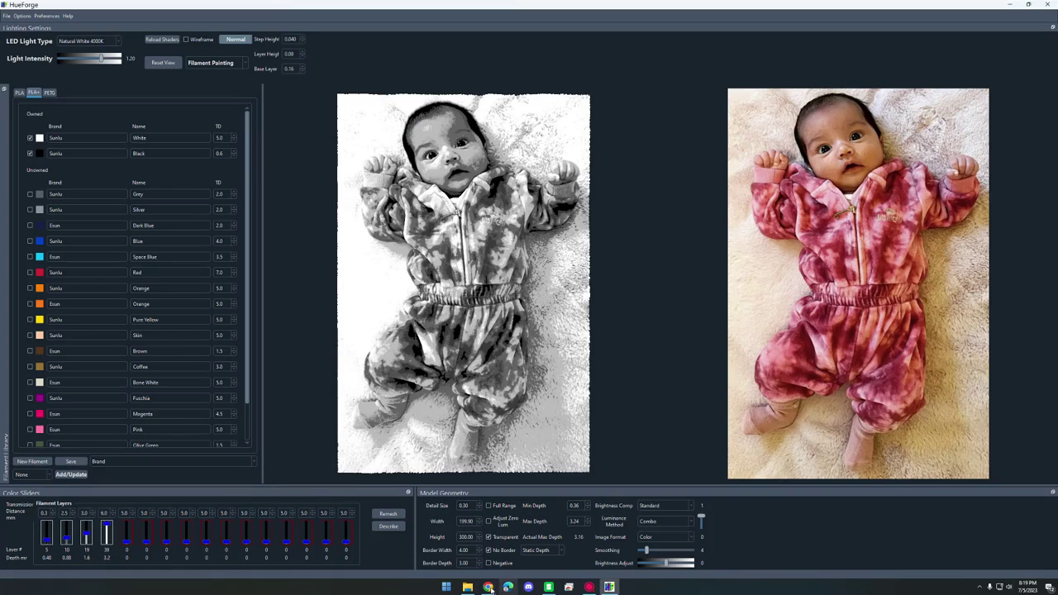
Step: Upload the baby photo to erase.bg and save the original-size cut-out PNG to Downloads
{"action": "mouse_move", "coordinate": [489, 587]}
{"action": "left_click", "coordinate": [527, 563]}
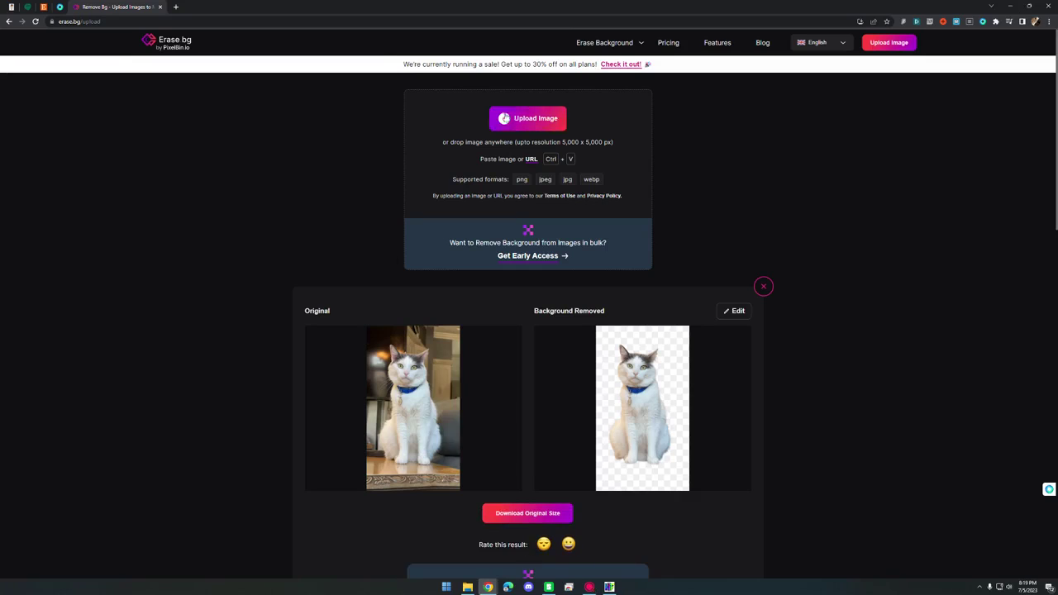
{"action": "left_click", "coordinate": [132, 22]}
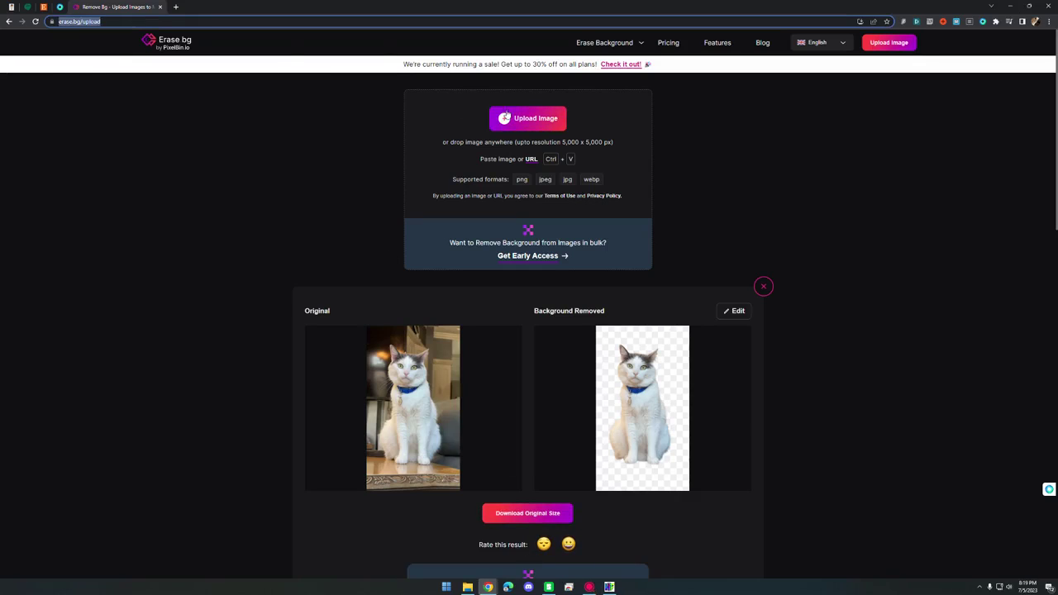
{"action": "left_click", "coordinate": [528, 119]}
{"action": "left_click", "coordinate": [426, 284]}
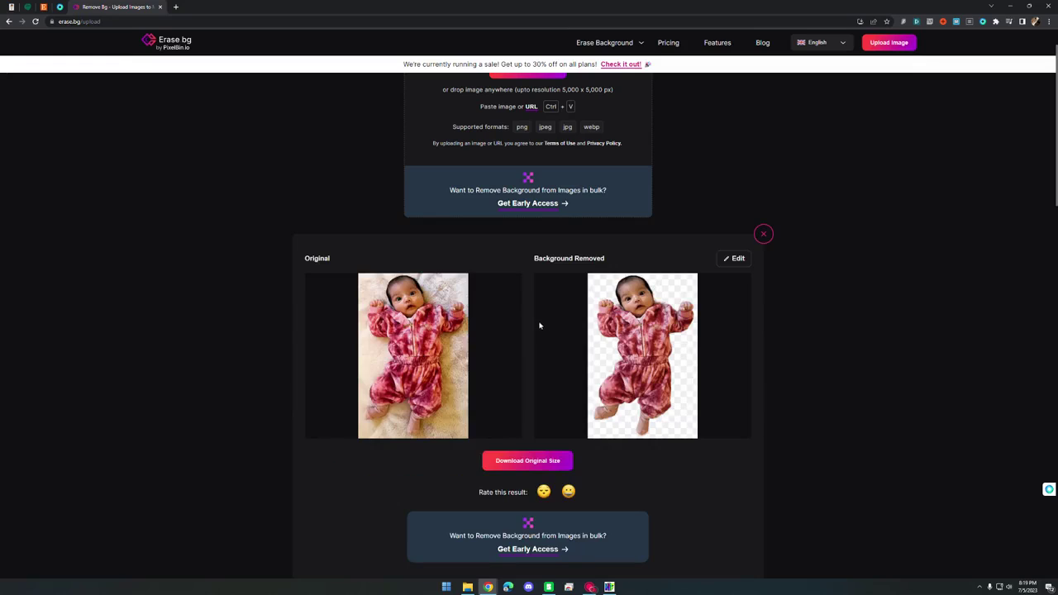
{"action": "left_click", "coordinate": [511, 461]}
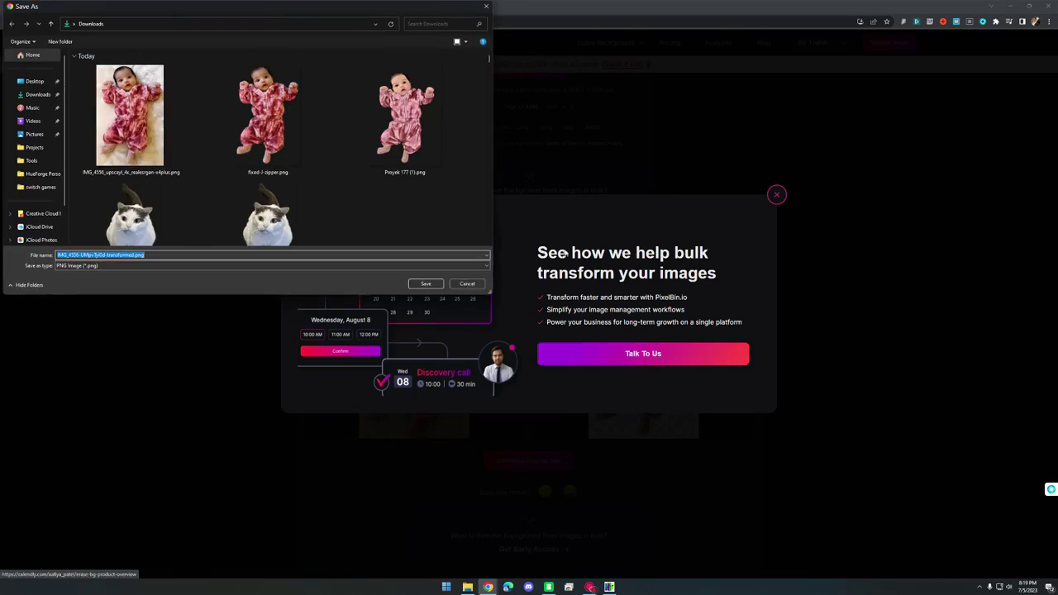
{"action": "left_click", "coordinate": [434, 285]}
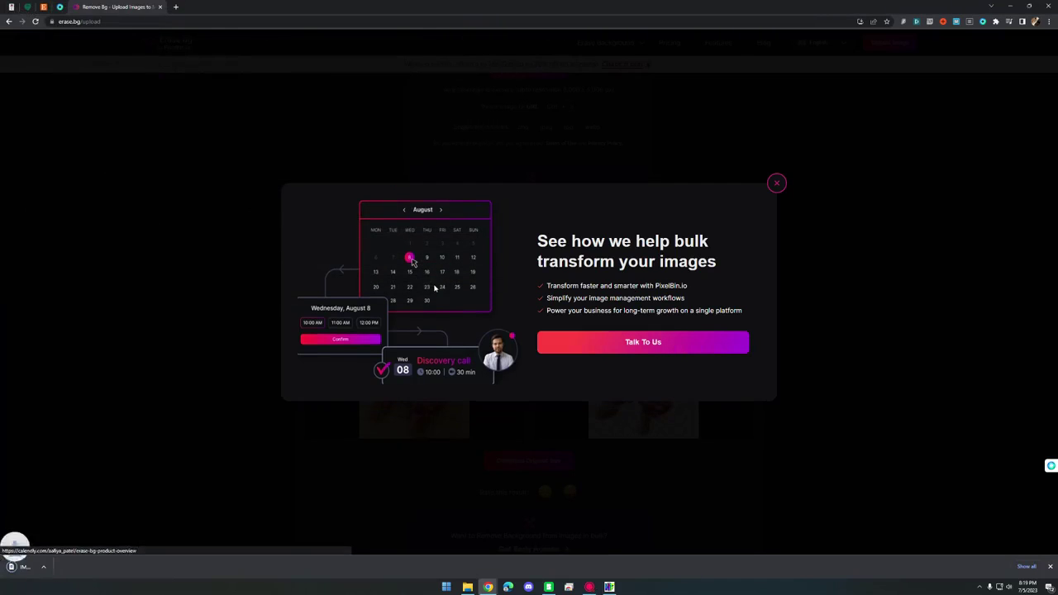
Step: Drag the downloaded PNG cut-out into HueForge and tilt the relief preview into perspective
{"action": "left_click", "coordinate": [608, 587]}
{"action": "left_click_drag", "start_coordinate": [593, 5], "coordinate": [592, 38]}
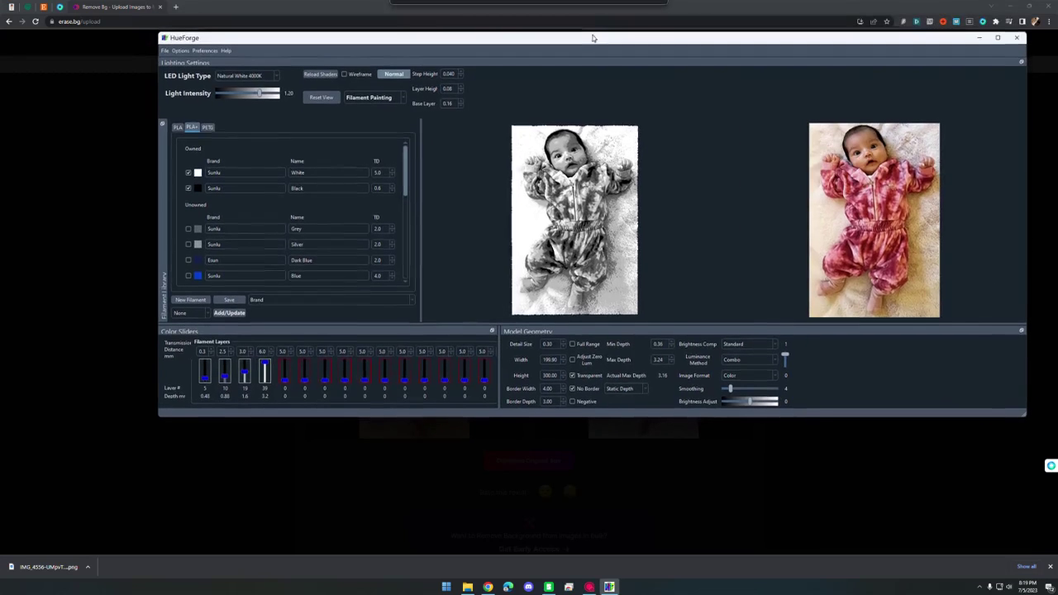
{"action": "left_click_drag", "start_coordinate": [49, 567], "coordinate": [819, 245]}
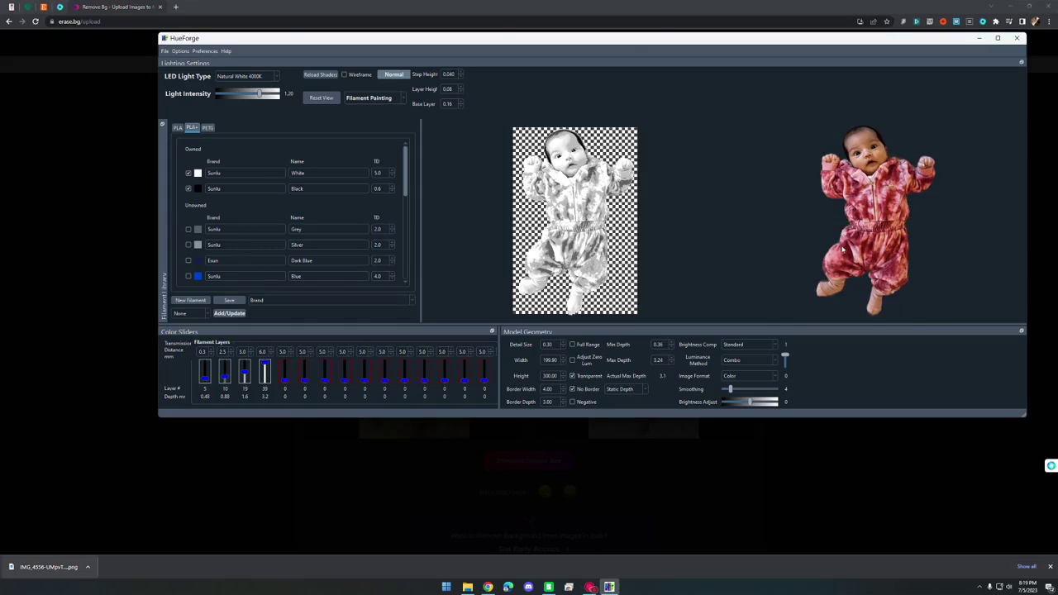
{"action": "double_click", "coordinate": [628, 39]}
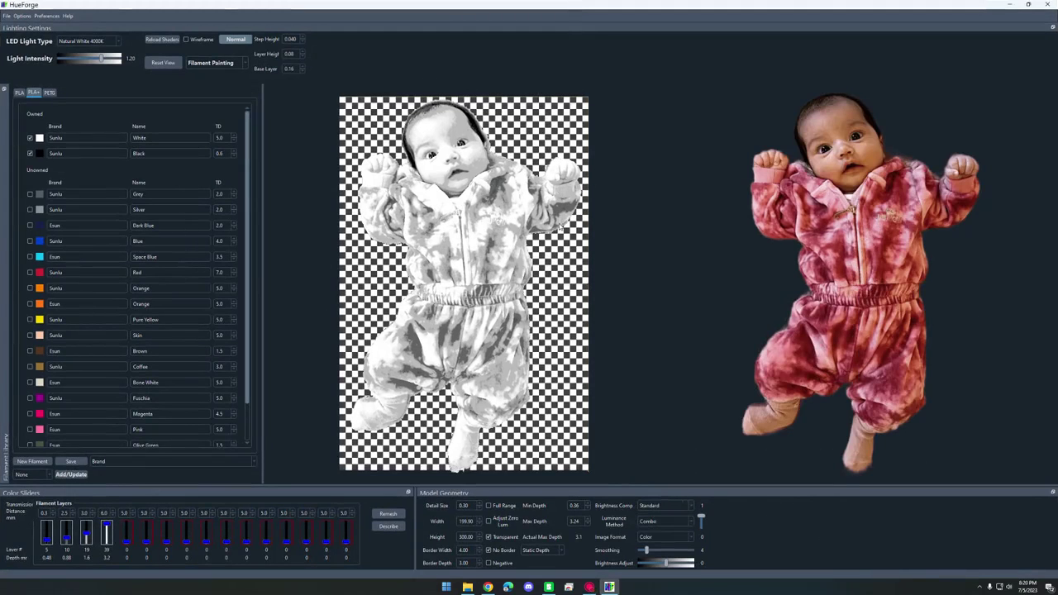
{"action": "mouse_move", "coordinate": [519, 126]}
{"action": "left_mouse_down"}
{"action": "mouse_move", "coordinate": [476, 265]}
{"action": "mouse_move", "coordinate": [532, 131]}
{"action": "left_mouse_up"}
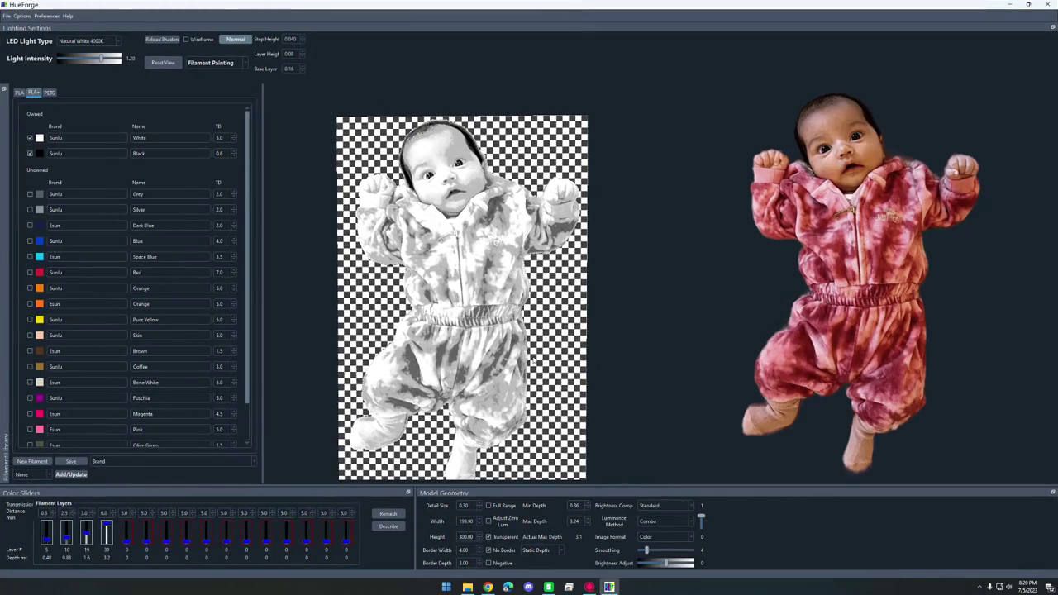
{"action": "left_click_drag", "start_coordinate": [531, 364], "coordinate": [512, 306]}
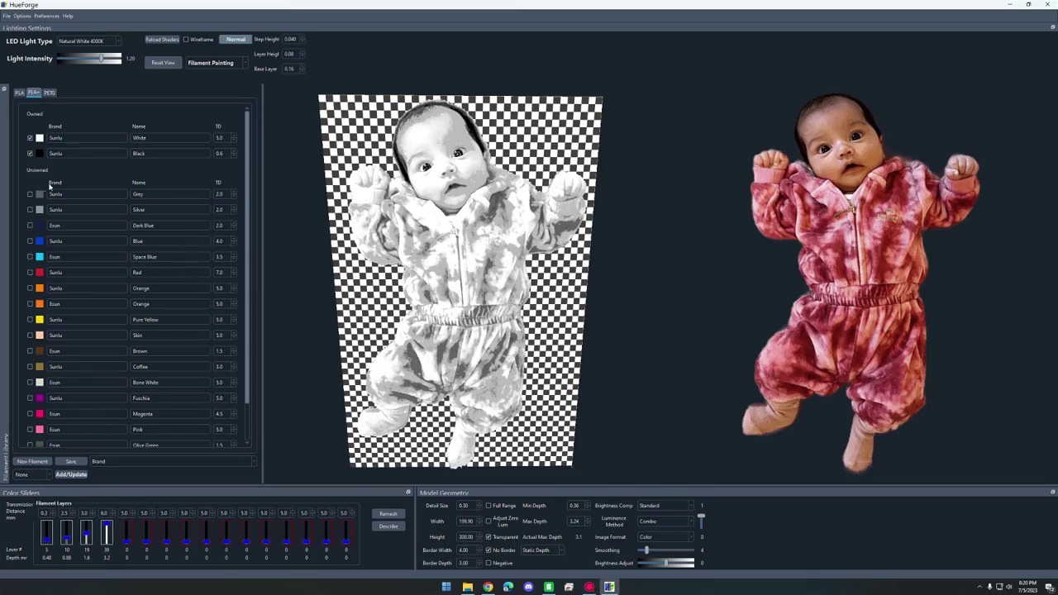
Step: From the PLA library, assign Purple to the second colour layer and Blue to the third
{"action": "scroll", "coordinate": [56, 214], "scroll_direction": "down", "scroll_amount": 1}
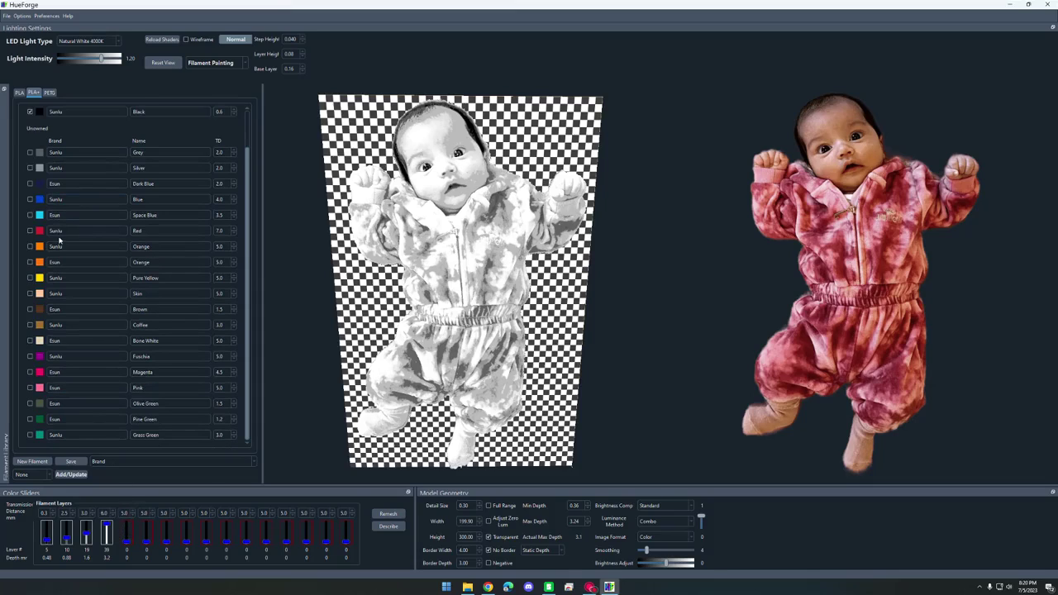
{"action": "left_click", "coordinate": [18, 93]}
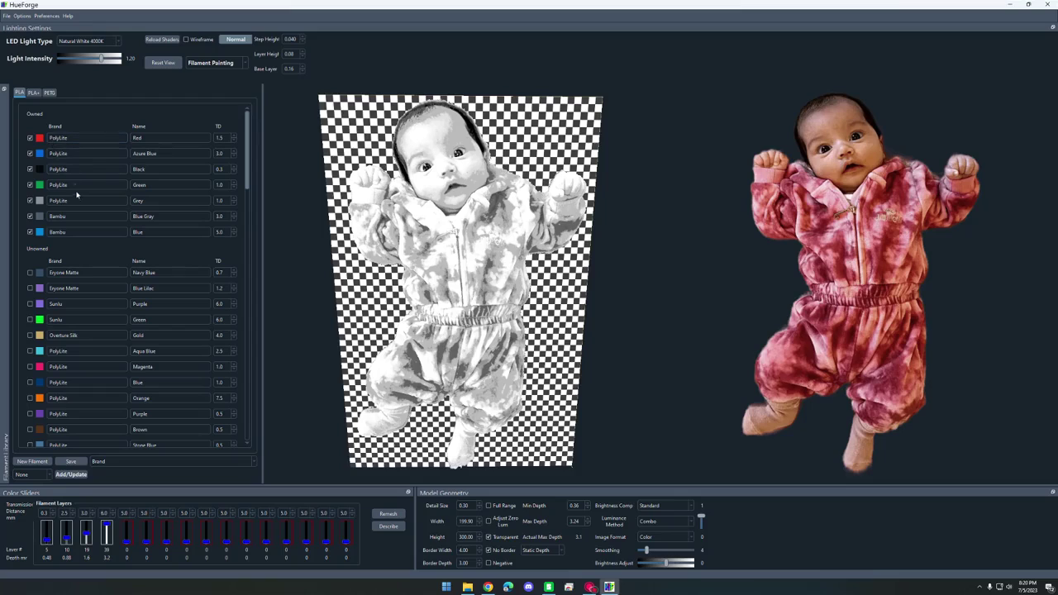
{"action": "scroll", "coordinate": [72, 317], "scroll_direction": "down", "scroll_amount": 3}
{"action": "scroll", "coordinate": [71, 294], "scroll_direction": "down", "scroll_amount": 1}
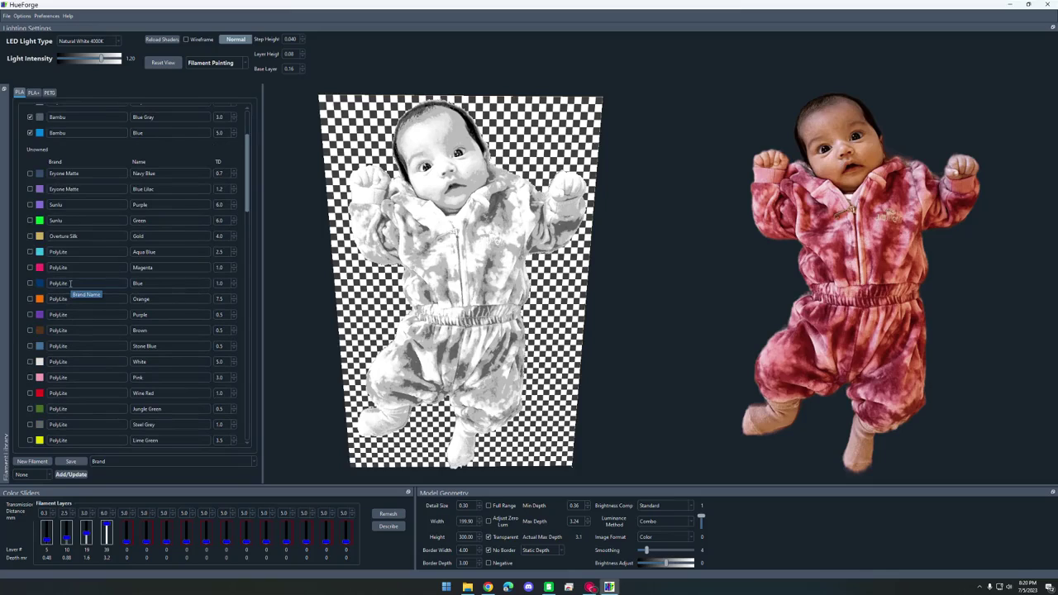
{"action": "scroll", "coordinate": [39, 198], "scroll_direction": "up", "scroll_amount": 4}
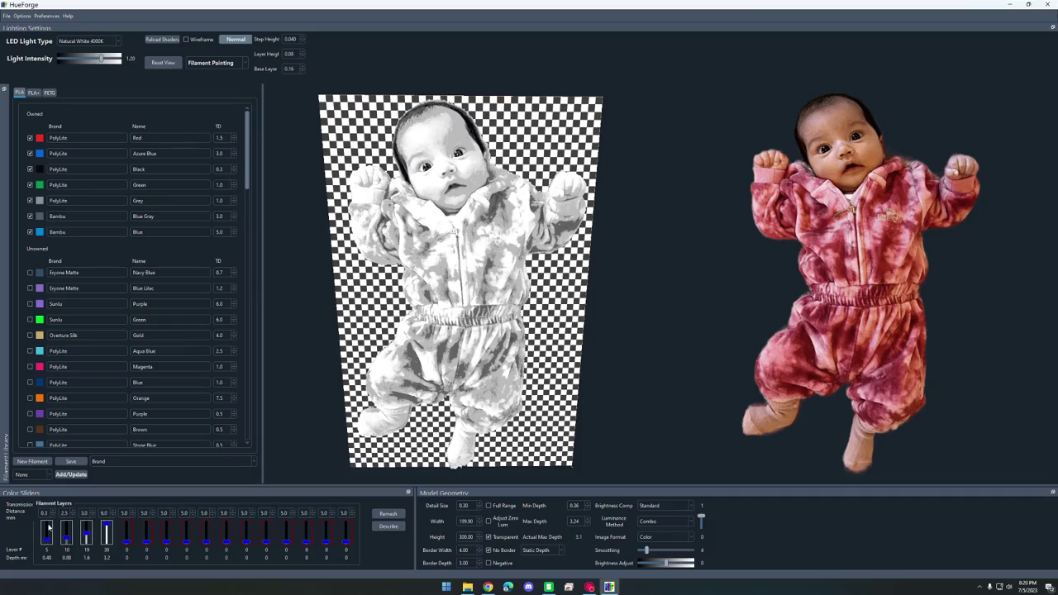
{"action": "scroll", "coordinate": [38, 337], "scroll_direction": "down", "scroll_amount": 1}
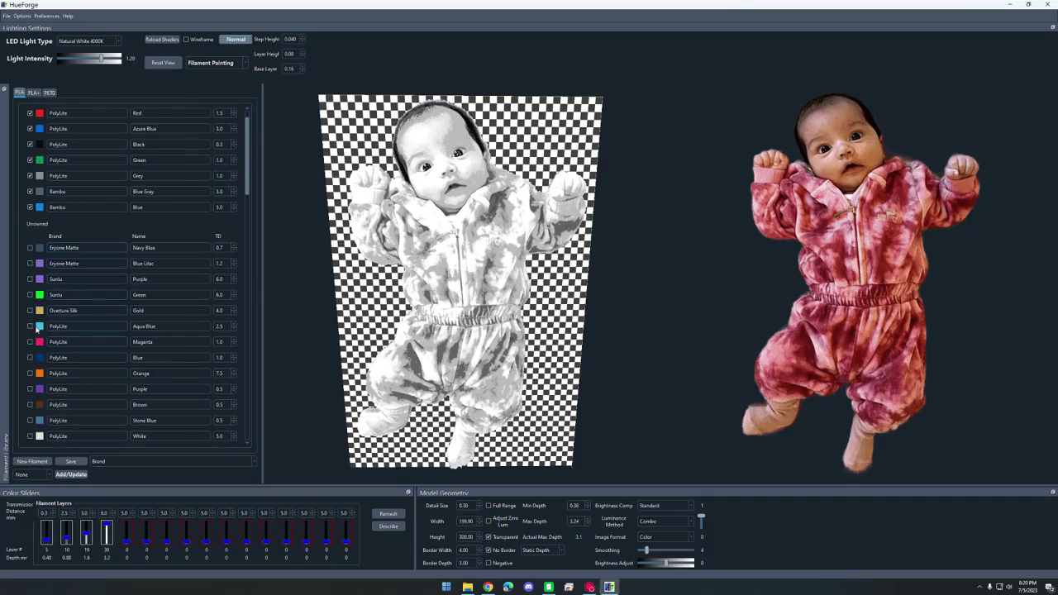
{"action": "scroll", "coordinate": [39, 339], "scroll_direction": "down", "scroll_amount": 1}
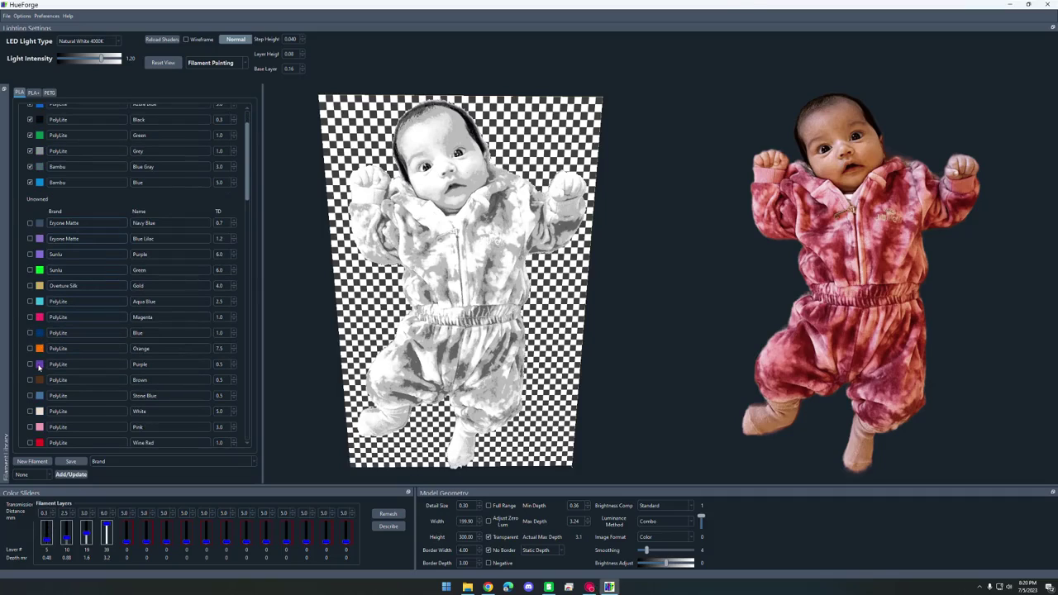
{"action": "left_click_drag", "start_coordinate": [39, 368], "coordinate": [70, 526]}
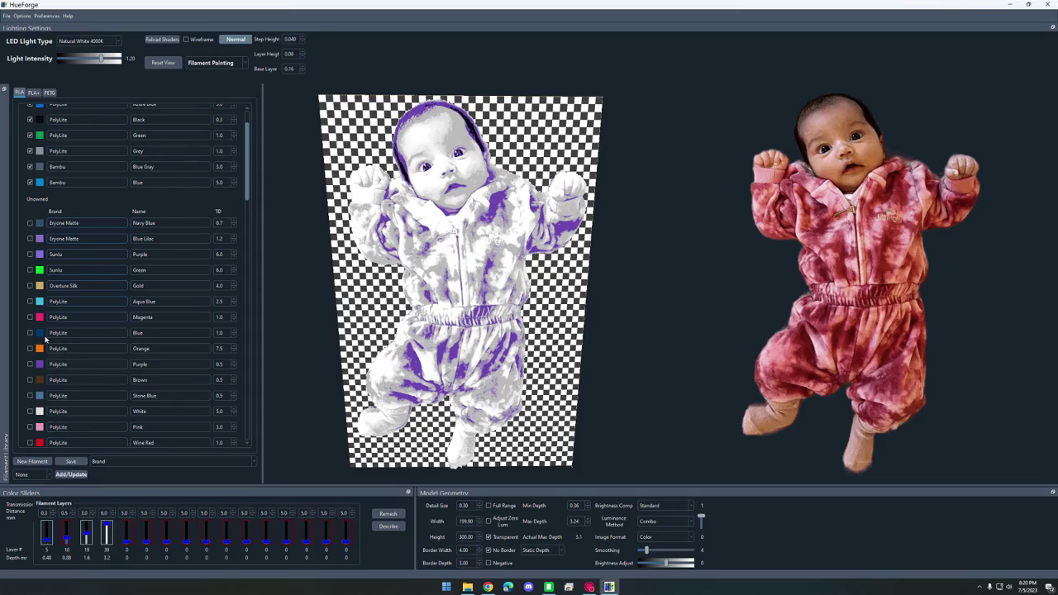
{"action": "left_click_drag", "start_coordinate": [45, 337], "coordinate": [88, 525]}
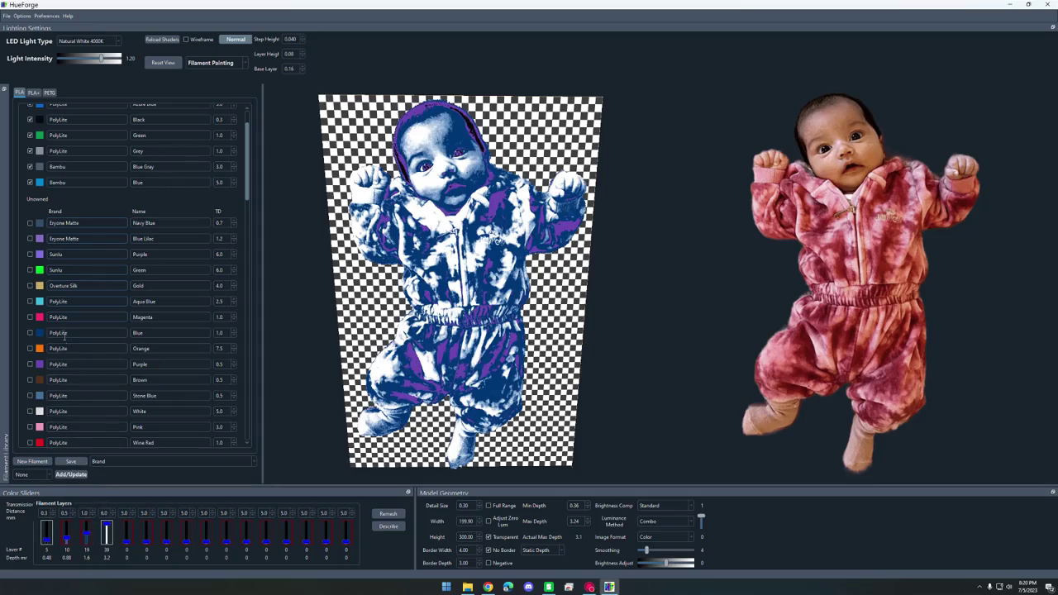
{"action": "scroll", "coordinate": [40, 305], "scroll_direction": "up", "scroll_amount": 2}
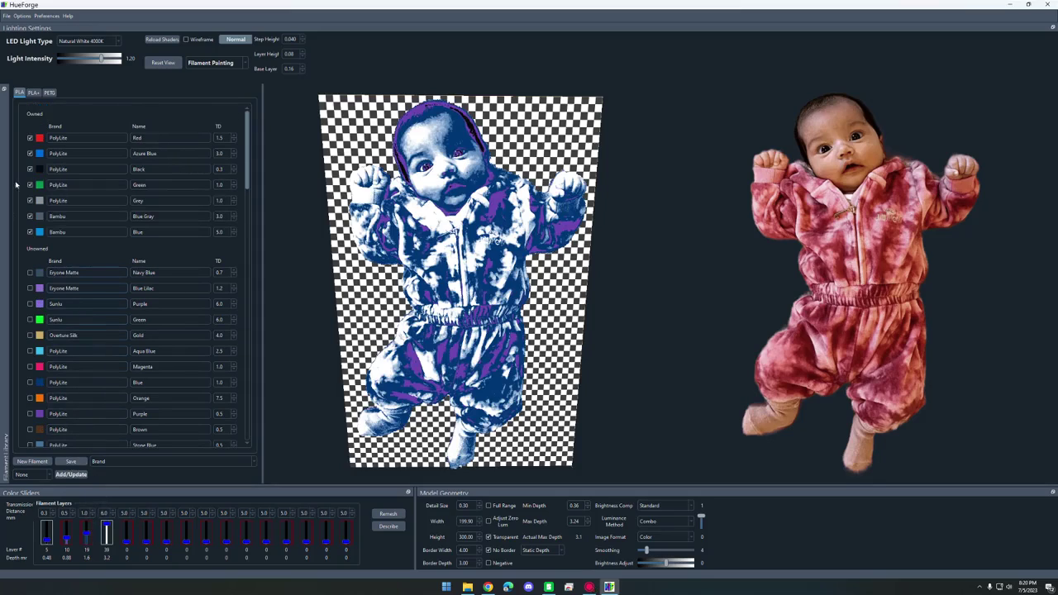
Step: Add Azure Blue to the colour layers and Aqua Blue as the fifth layer
{"action": "left_click_drag", "start_coordinate": [43, 157], "coordinate": [126, 514]}
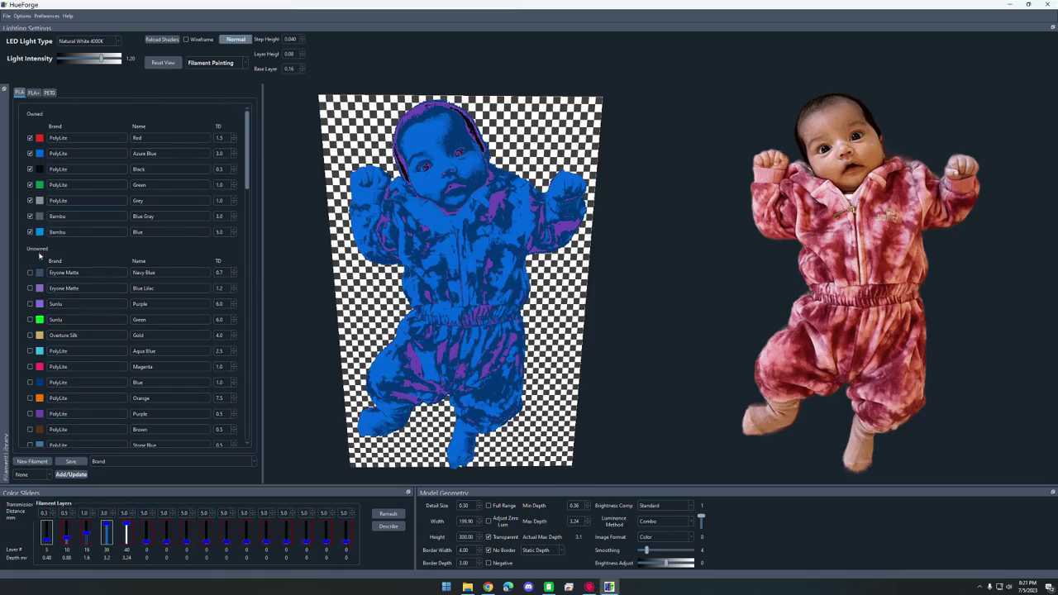
{"action": "scroll", "coordinate": [40, 256], "scroll_direction": "down", "scroll_amount": 5}
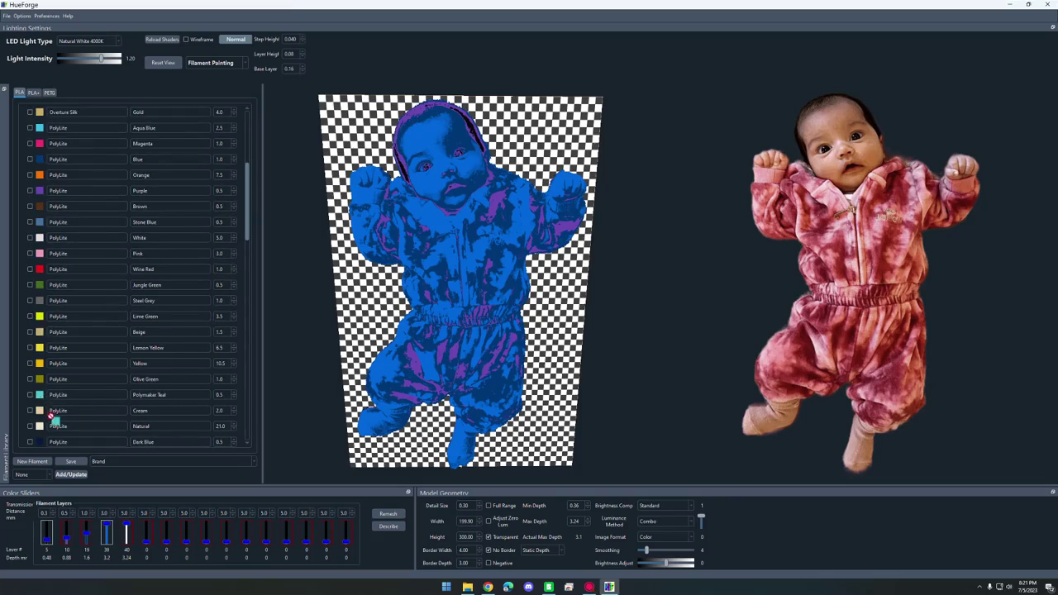
{"action": "scroll", "coordinate": [42, 384], "scroll_direction": "up", "scroll_amount": 5}
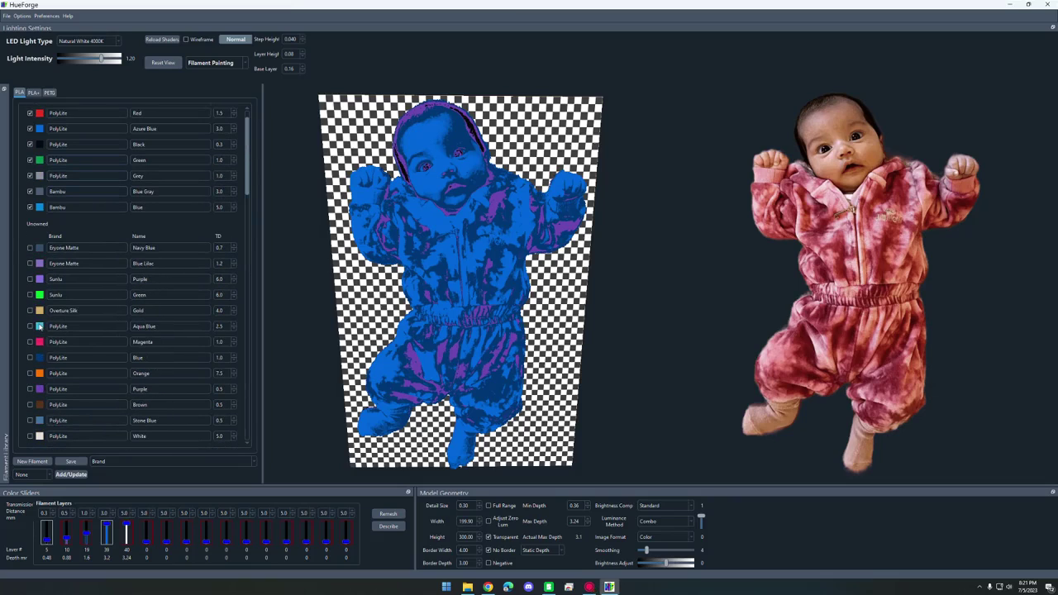
{"action": "left_click_drag", "start_coordinate": [43, 328], "coordinate": [127, 531]}
Step: Add Sunlu PLA+ White as the top colour layer
{"action": "scroll", "coordinate": [51, 405], "scroll_direction": "up", "scroll_amount": 1}
{"action": "left_click", "coordinate": [33, 94]}
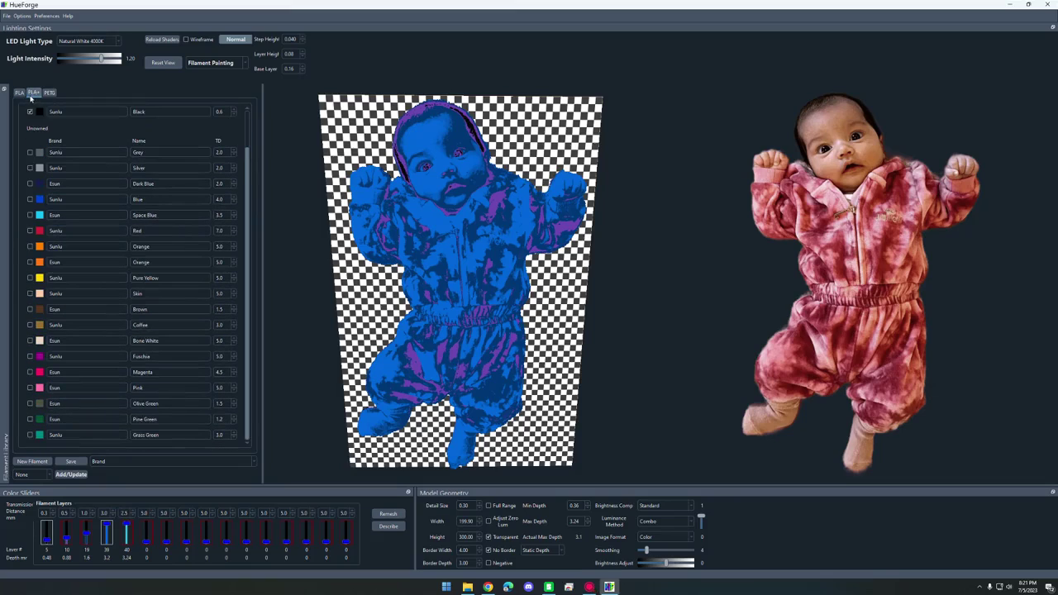
{"action": "left_click_drag", "start_coordinate": [38, 140], "coordinate": [146, 536]}
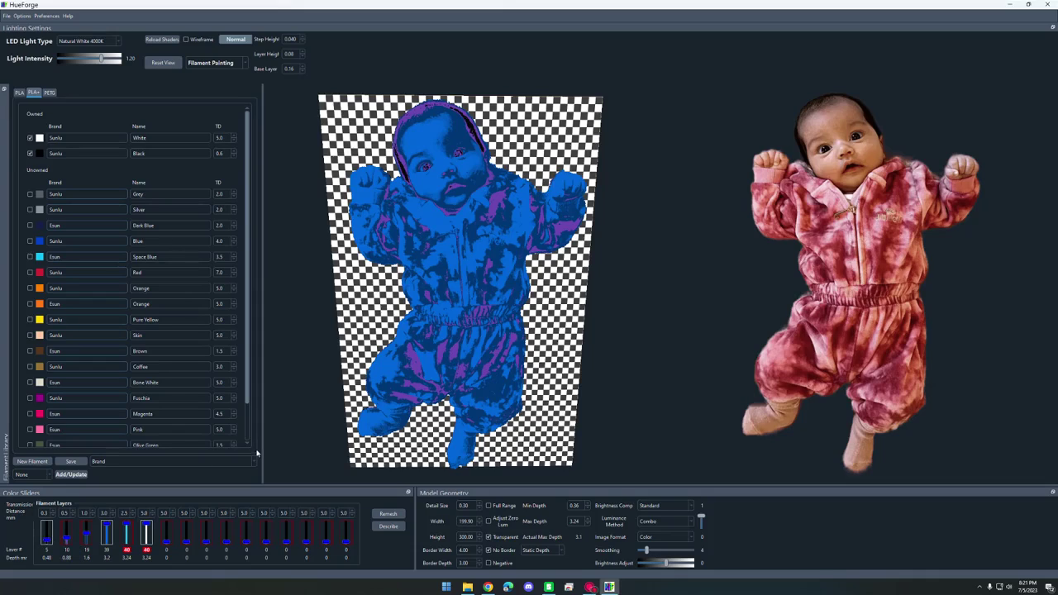
Step: Adjust the colour change heights to layers 5, 8, 11, 19, 23 and 40, checking the preview
{"action": "left_click_drag", "start_coordinate": [335, 433], "coordinate": [419, 384]}
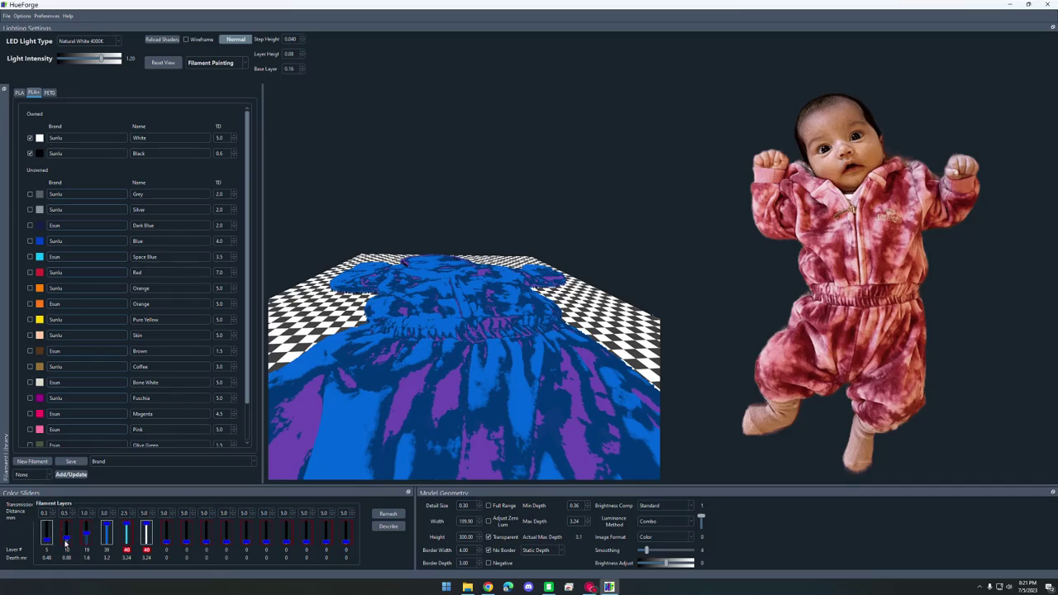
{"action": "scroll", "coordinate": [66, 539], "scroll_direction": "up", "scroll_amount": 7}
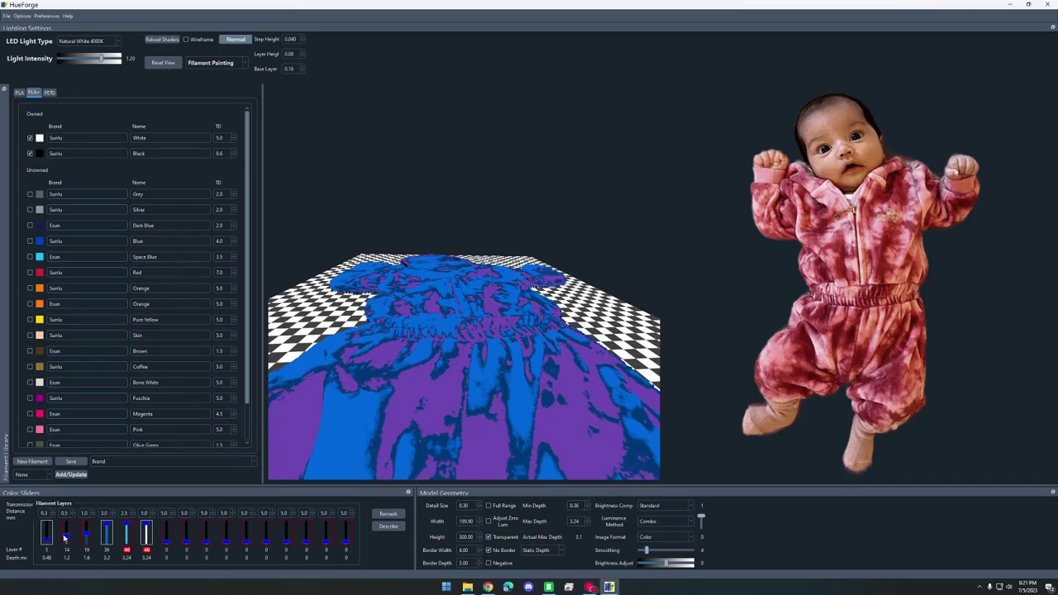
{"action": "scroll", "coordinate": [62, 537], "scroll_direction": "up", "scroll_amount": 3}
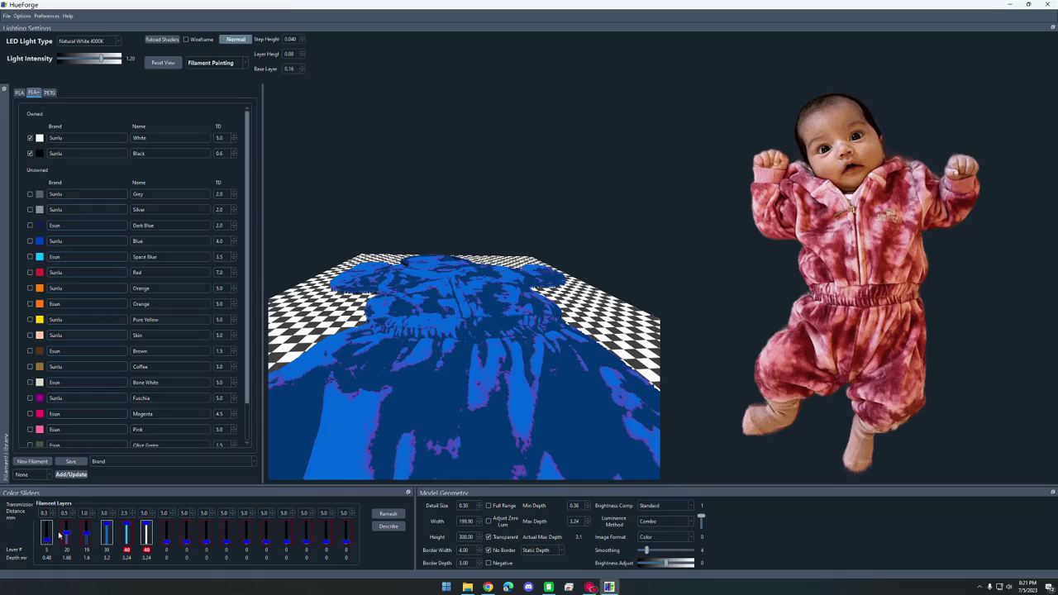
{"action": "scroll", "coordinate": [60, 536], "scroll_direction": "up", "scroll_amount": 7}
{"action": "scroll", "coordinate": [55, 530], "scroll_direction": "down", "scroll_amount": 17}
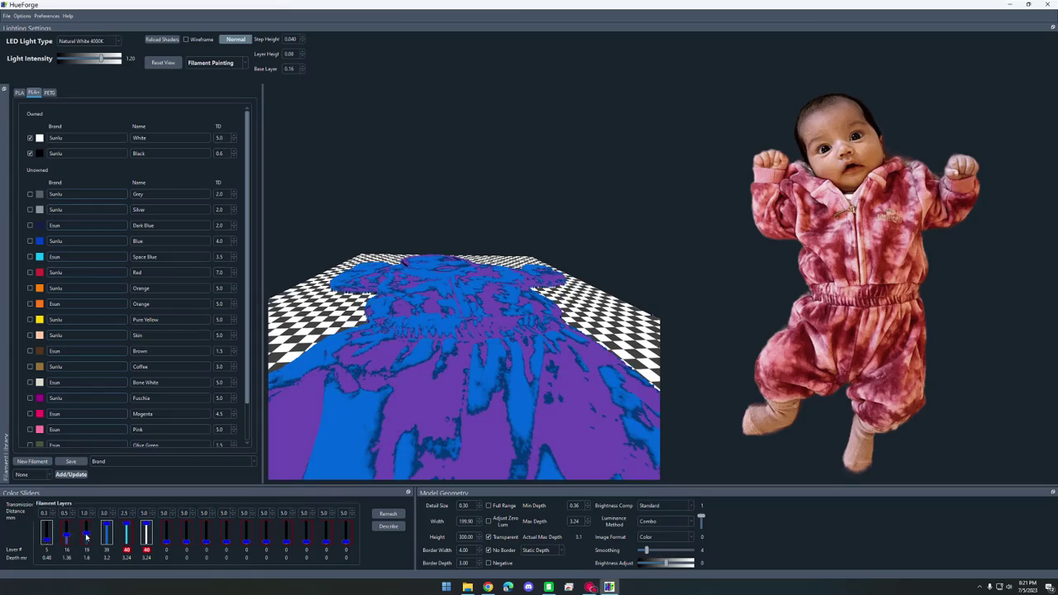
{"action": "scroll", "coordinate": [86, 537], "scroll_direction": "up", "scroll_amount": 3}
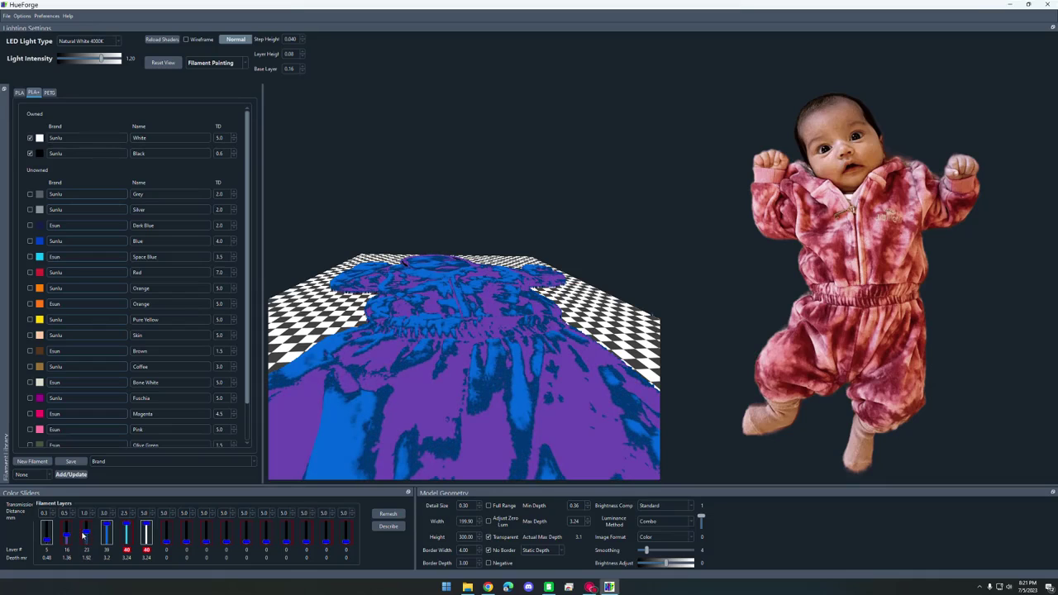
{"action": "left_click_drag", "start_coordinate": [329, 428], "coordinate": [518, 411]}
{"action": "left_click_drag", "start_coordinate": [460, 331], "coordinate": [429, 340]}
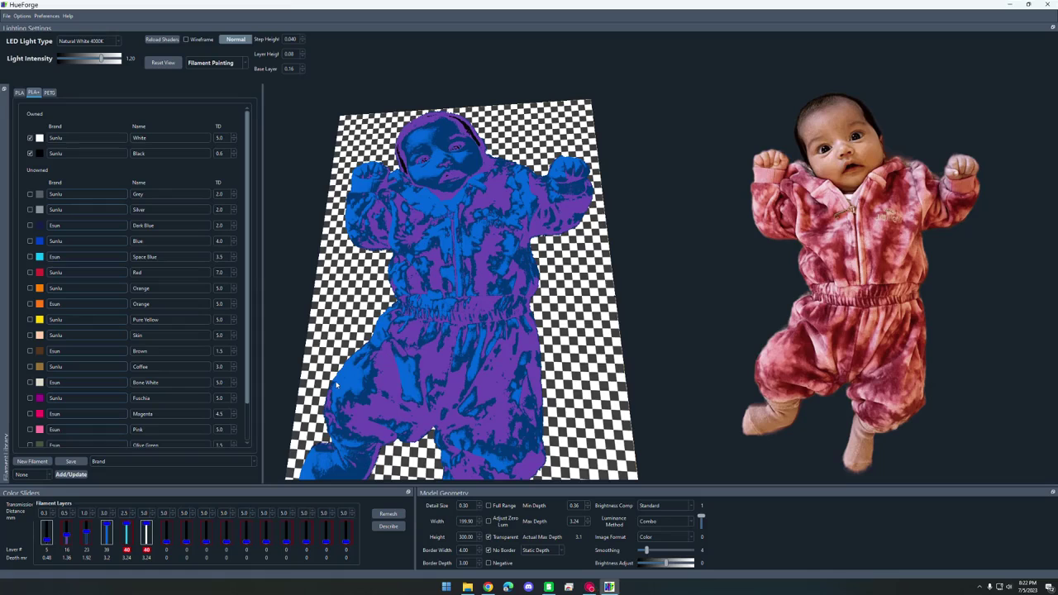
{"action": "left_click_drag", "start_coordinate": [107, 560], "coordinate": [87, 539]}
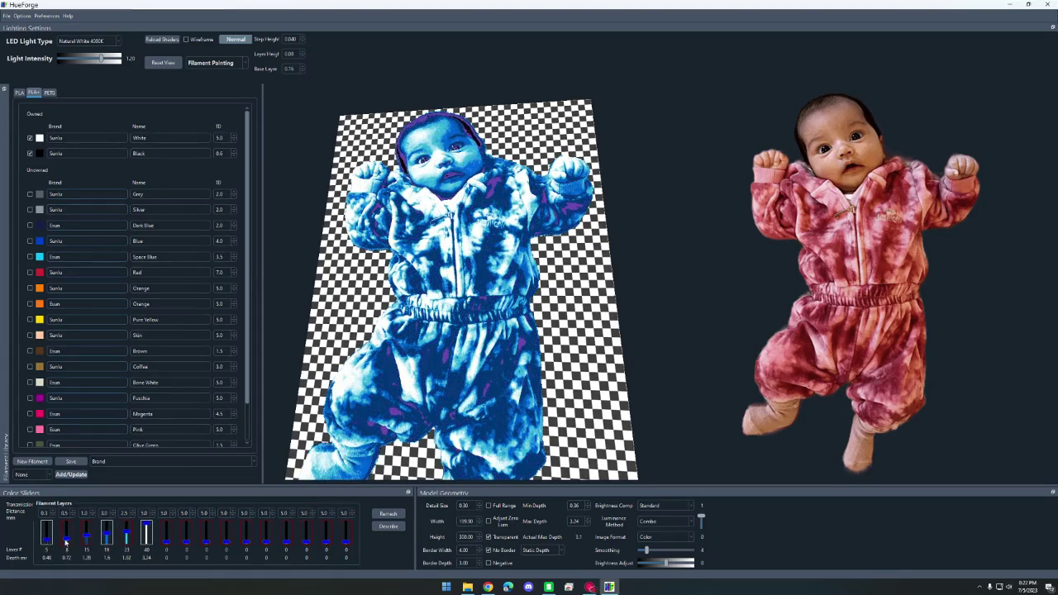
{"action": "left_click_drag", "start_coordinate": [273, 347], "coordinate": [510, 455]}
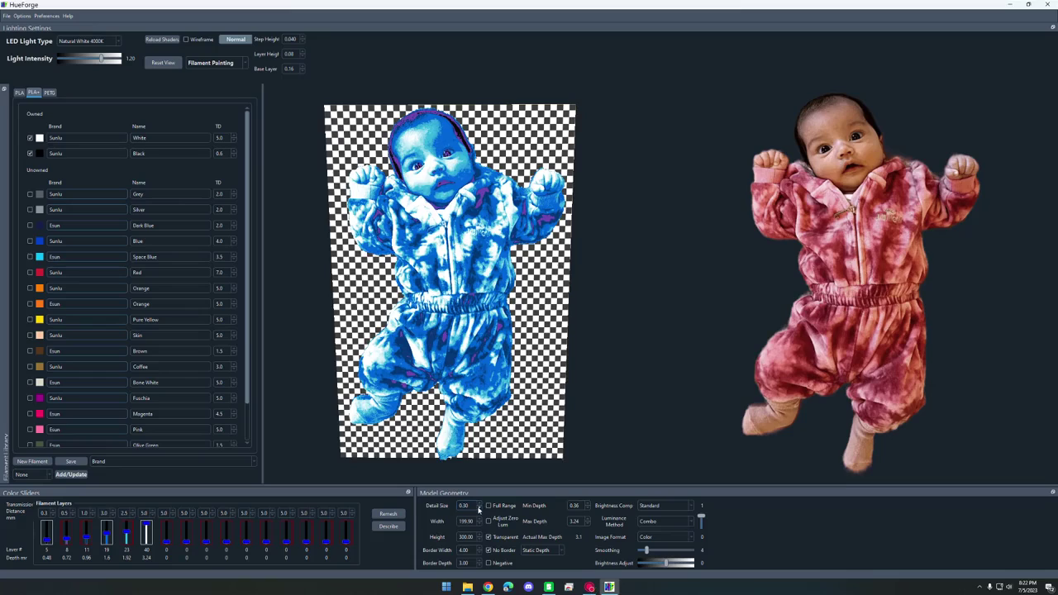
Step: Lower Detail Size to 0.20 and set the model height to 150 mm (width 99.95 mm)
{"action": "left_click", "coordinate": [478, 508]}
{"action": "left_click_drag", "start_coordinate": [471, 537], "coordinate": [444, 537]}
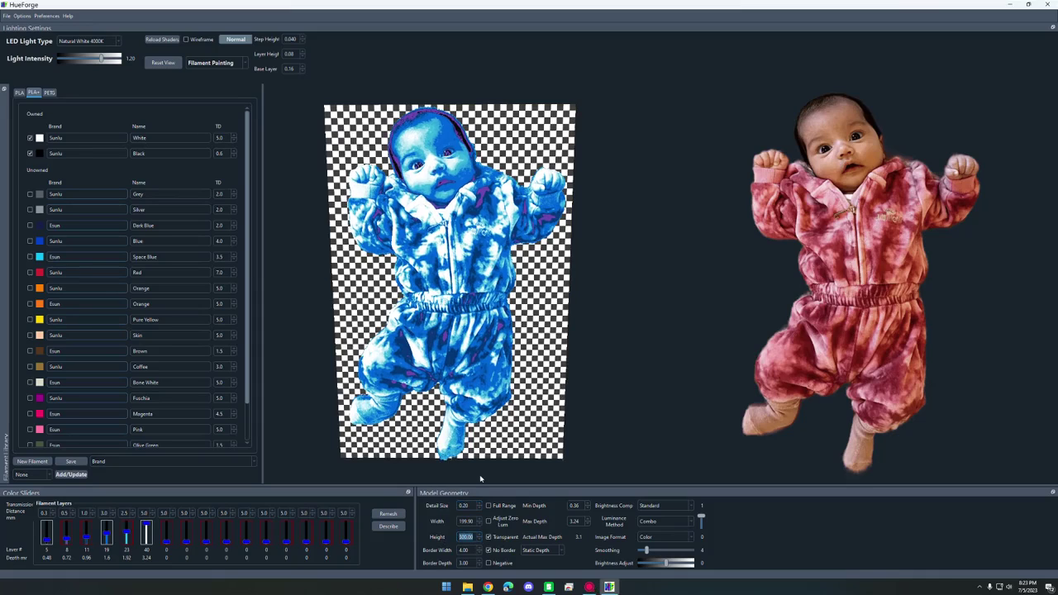
{"action": "type", "text": "150"}
{"action": "key", "text": "Return"}
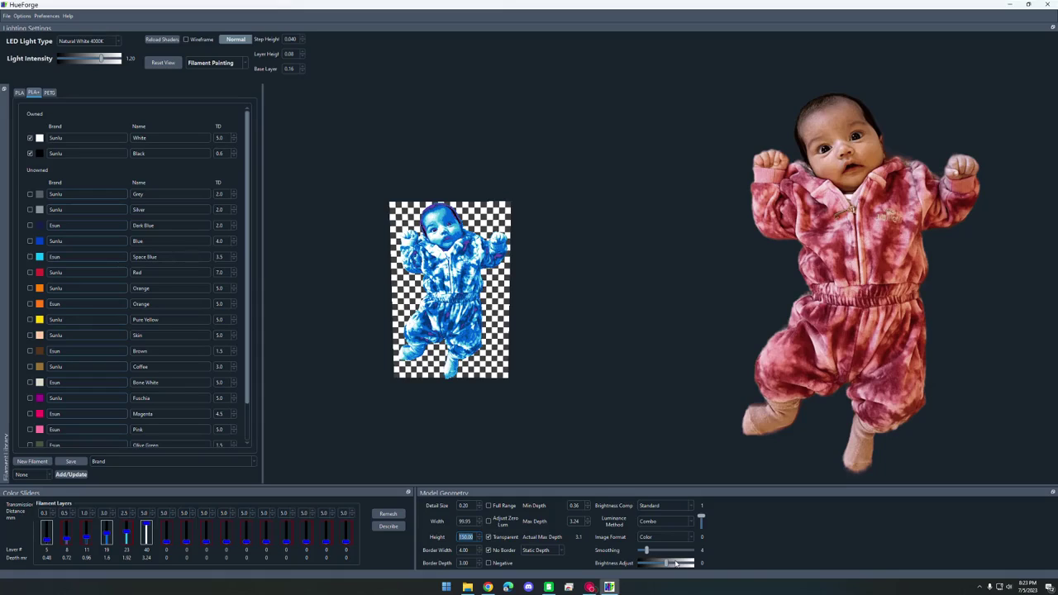
Step: Nudge Brightness Adjust to 0.02 and orbit the preview to inspect the lighter relief
{"action": "mouse_move", "coordinate": [669, 564]}
{"action": "left_mouse_down"}
{"action": "mouse_move", "coordinate": [656, 565]}
{"action": "mouse_move", "coordinate": [668, 565]}
{"action": "left_mouse_up"}
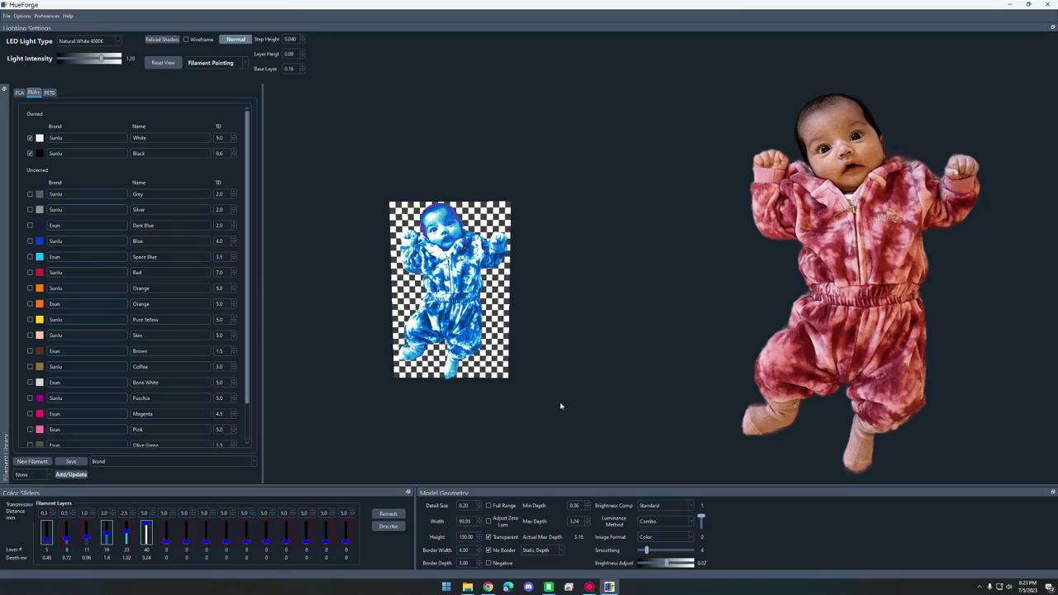
{"action": "mouse_move", "coordinate": [485, 321]}
{"action": "left_mouse_down"}
{"action": "mouse_move", "coordinate": [459, 347]}
{"action": "mouse_move", "coordinate": [490, 339]}
{"action": "mouse_move", "coordinate": [491, 299]}
{"action": "mouse_move", "coordinate": [479, 313]}
{"action": "left_mouse_up"}
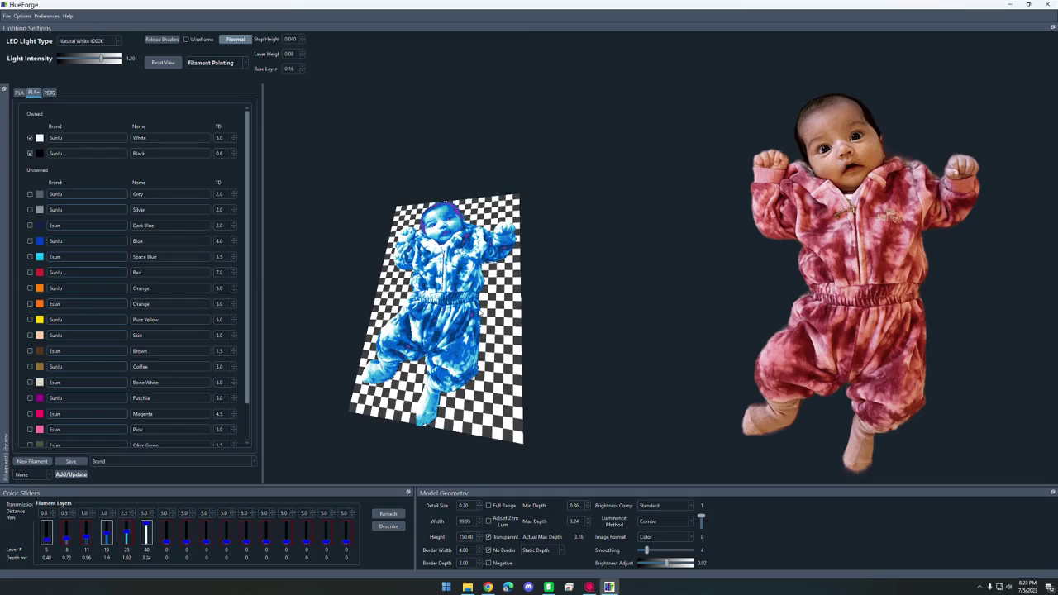
{"action": "scroll", "coordinate": [478, 312], "scroll_direction": "up", "scroll_amount": 2}
{"action": "left_click_drag", "start_coordinate": [438, 328], "coordinate": [347, 273]}
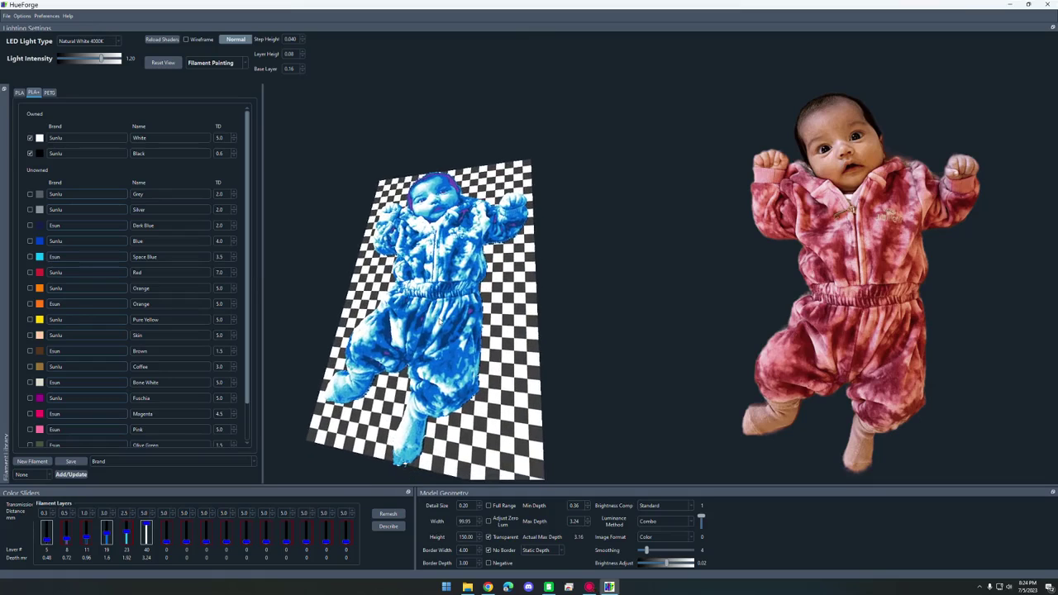
Step: Save the HueForge project as 'jo' in the Projects folder
{"action": "left_click", "coordinate": [6, 16]}
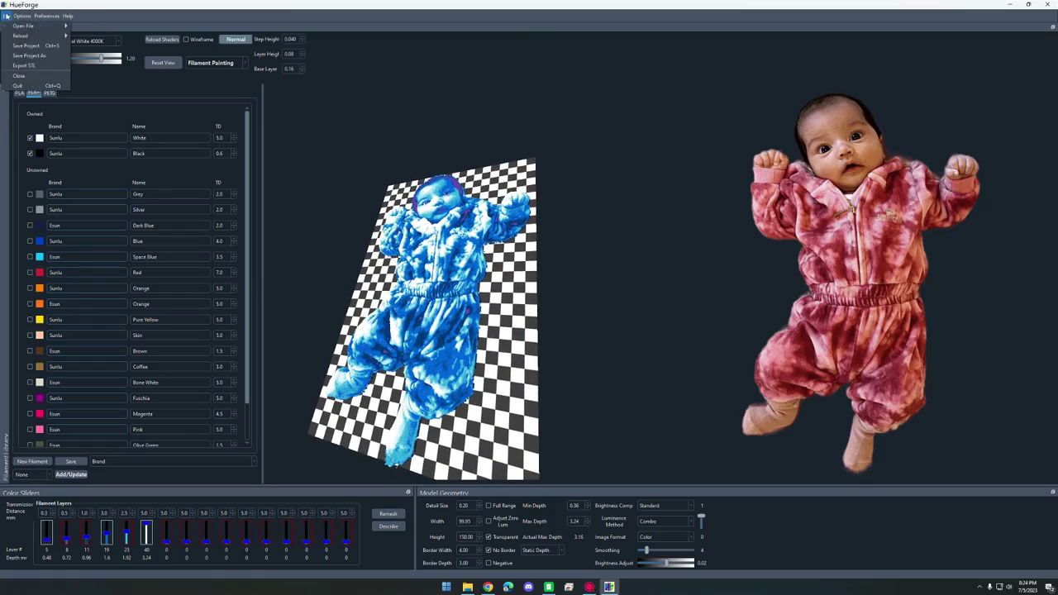
{"action": "left_click", "coordinate": [18, 44]}
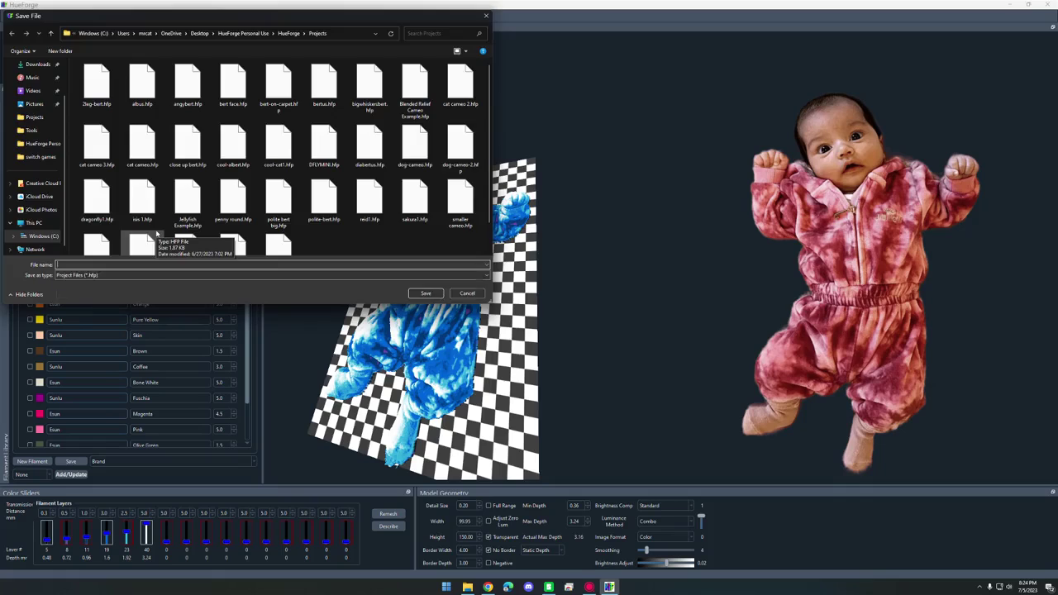
{"action": "type", "text": "jo"}
{"action": "key", "text": "Return"}
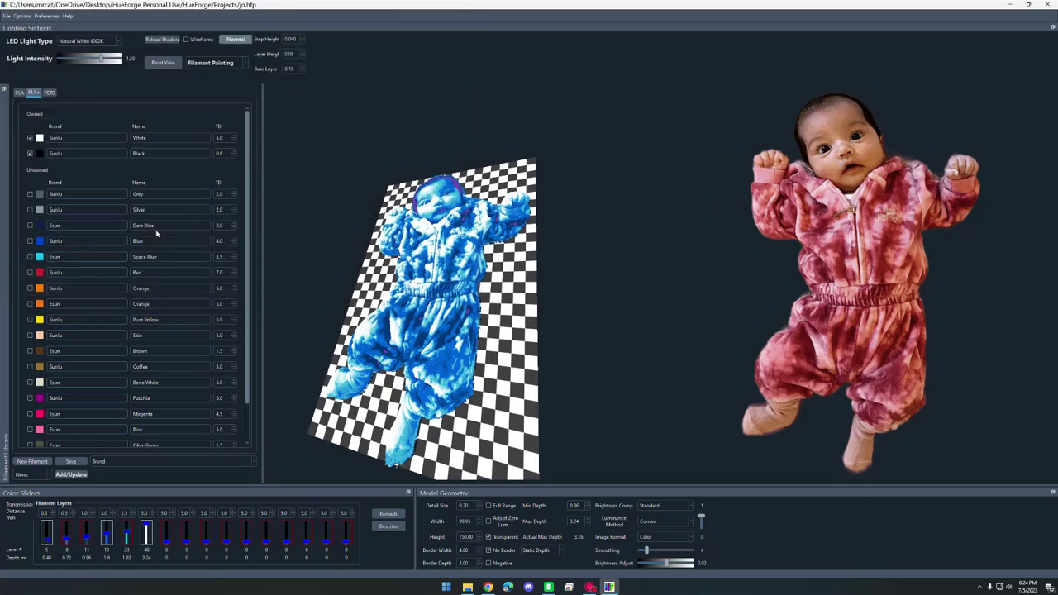
Step: Export the relief as jo_Front_100x150.stl into Downloads
{"action": "left_click", "coordinate": [5, 17]}
{"action": "left_click", "coordinate": [5, 17]}
{"action": "left_click", "coordinate": [5, 16]}
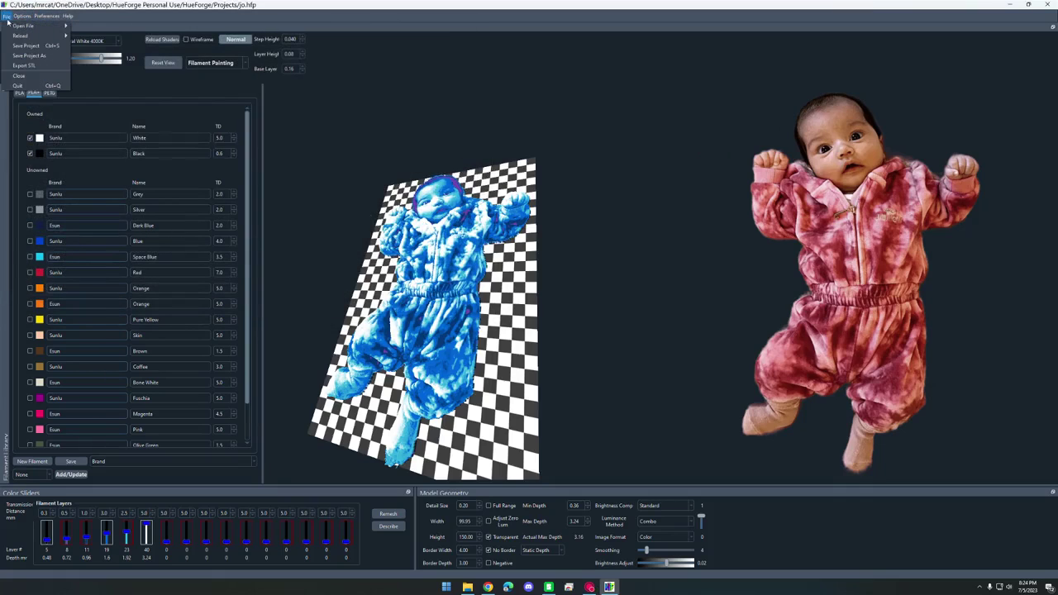
{"action": "left_click", "coordinate": [14, 65]}
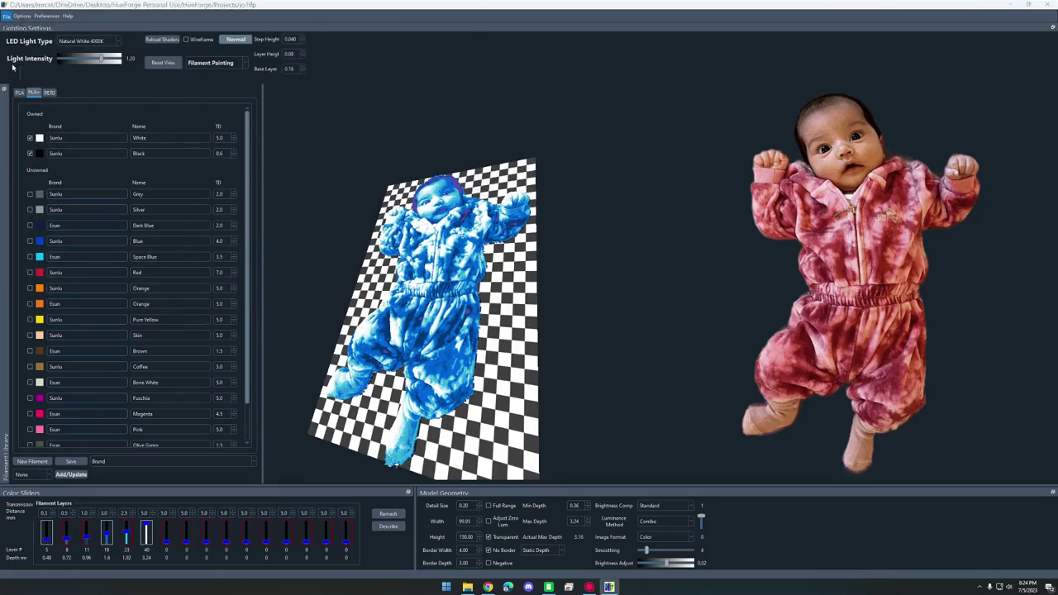
{"action": "scroll", "coordinate": [33, 124], "scroll_direction": "up", "scroll_amount": 3}
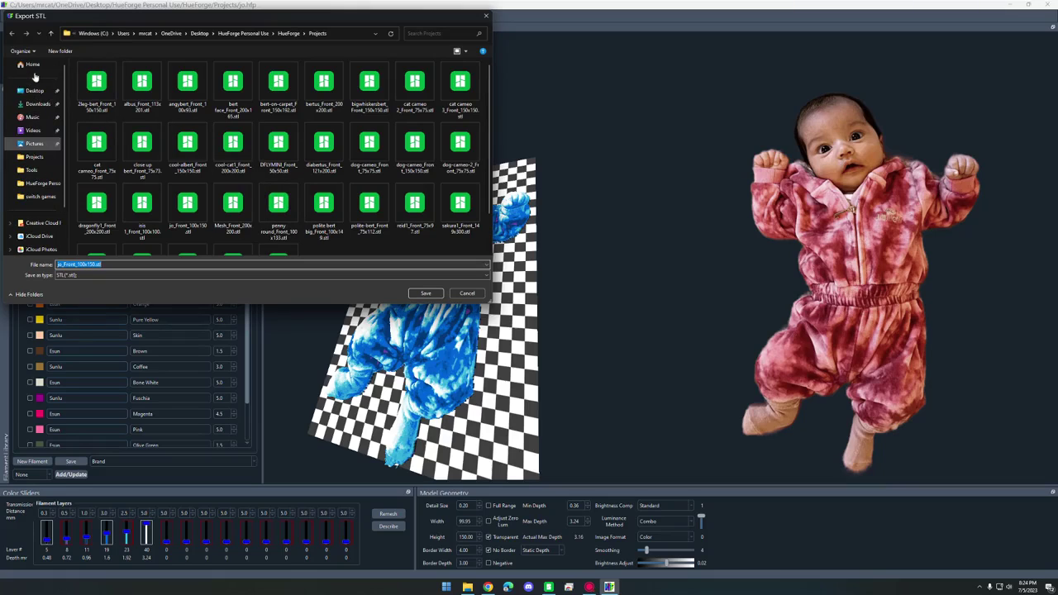
{"action": "left_click", "coordinate": [36, 105]}
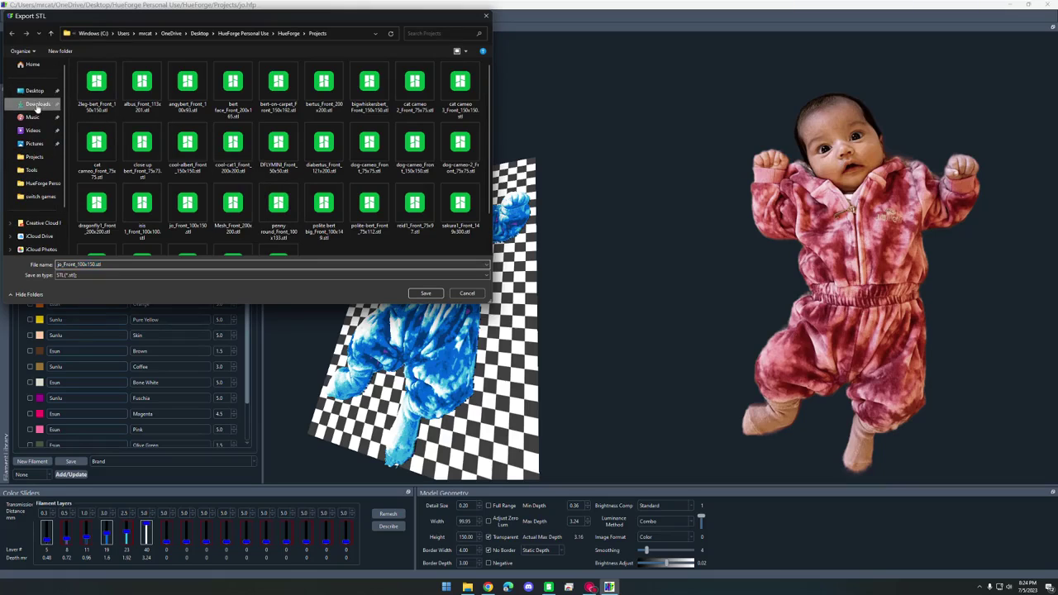
{"action": "left_click", "coordinate": [418, 293]}
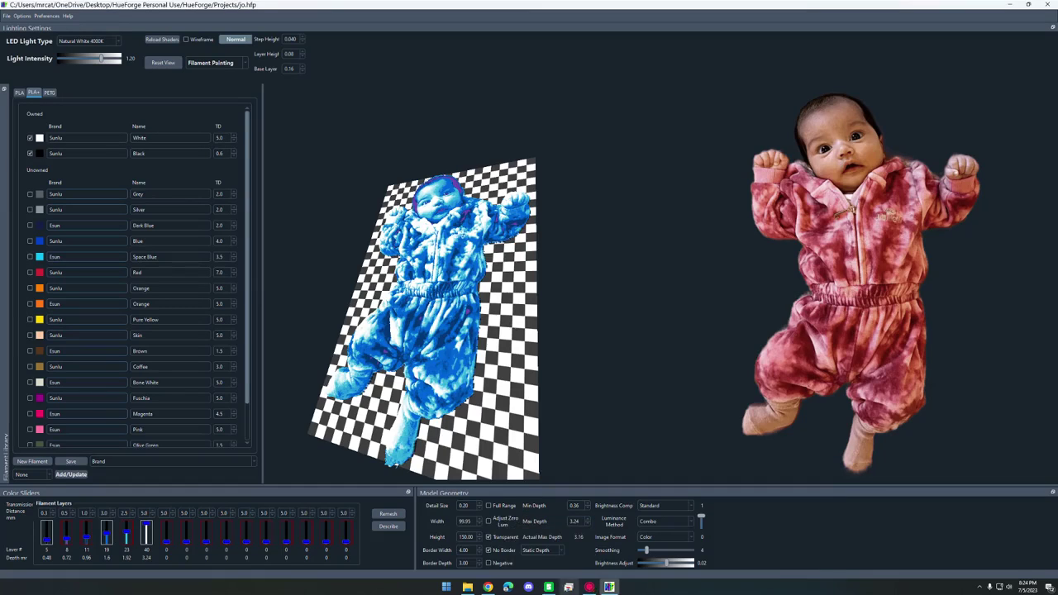
{"action": "left_click", "coordinate": [549, 587]}
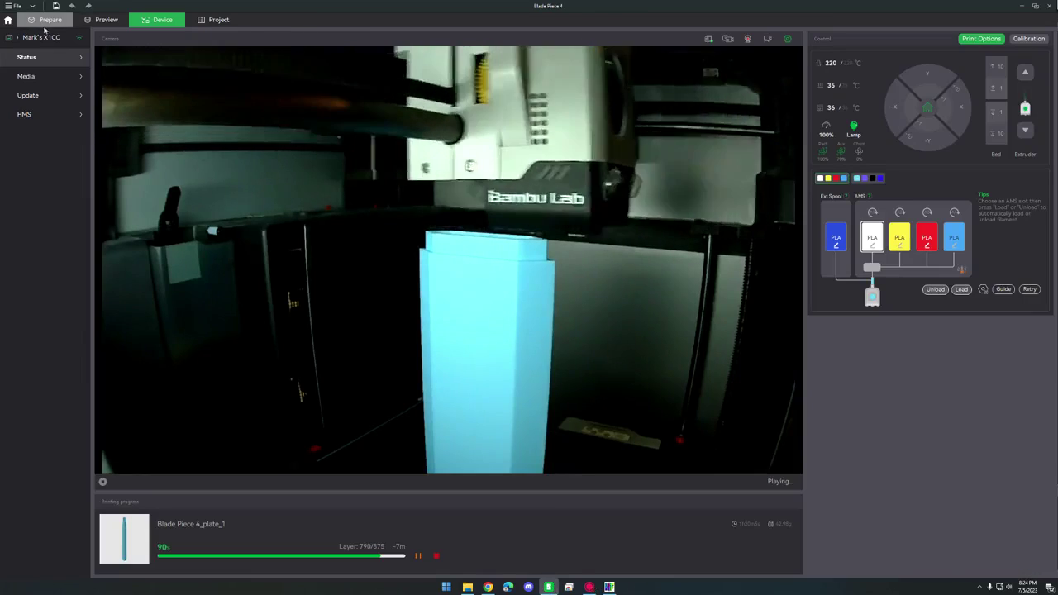
Step: Start a new untitled project from Home, discarding the unsaved changes and changed preset settings
{"action": "left_click", "coordinate": [7, 20]}
{"action": "left_click", "coordinate": [10, 18]}
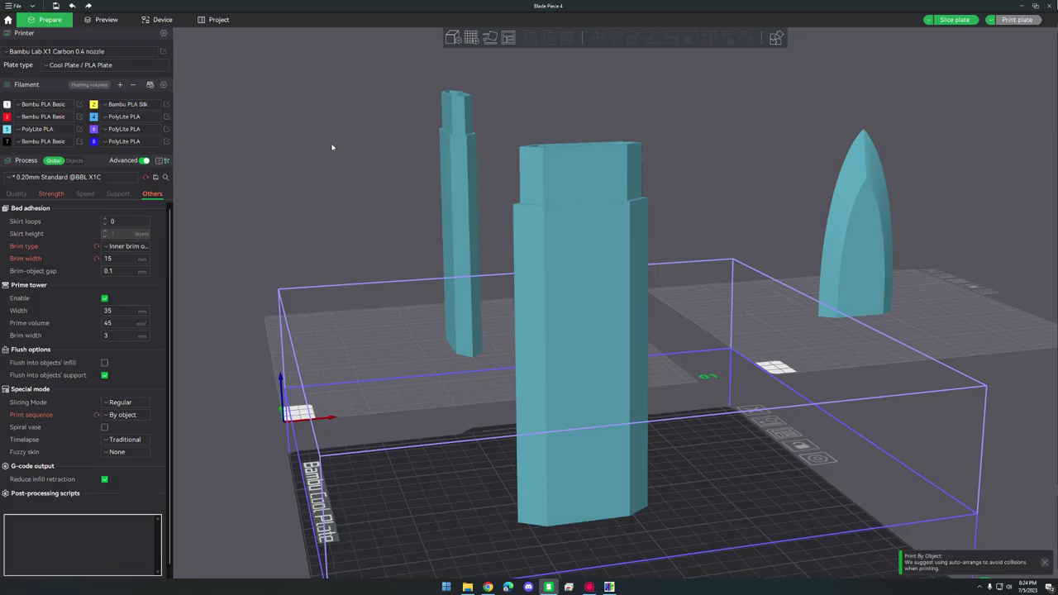
{"action": "left_click", "coordinate": [10, 18]}
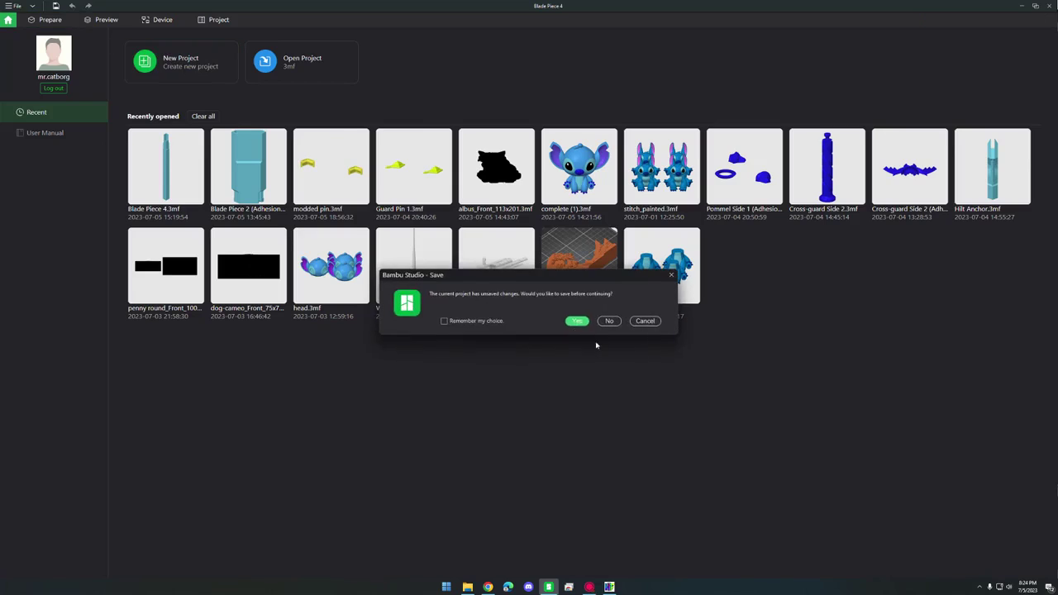
{"action": "left_click", "coordinate": [577, 320]}
{"action": "left_click", "coordinate": [578, 316]}
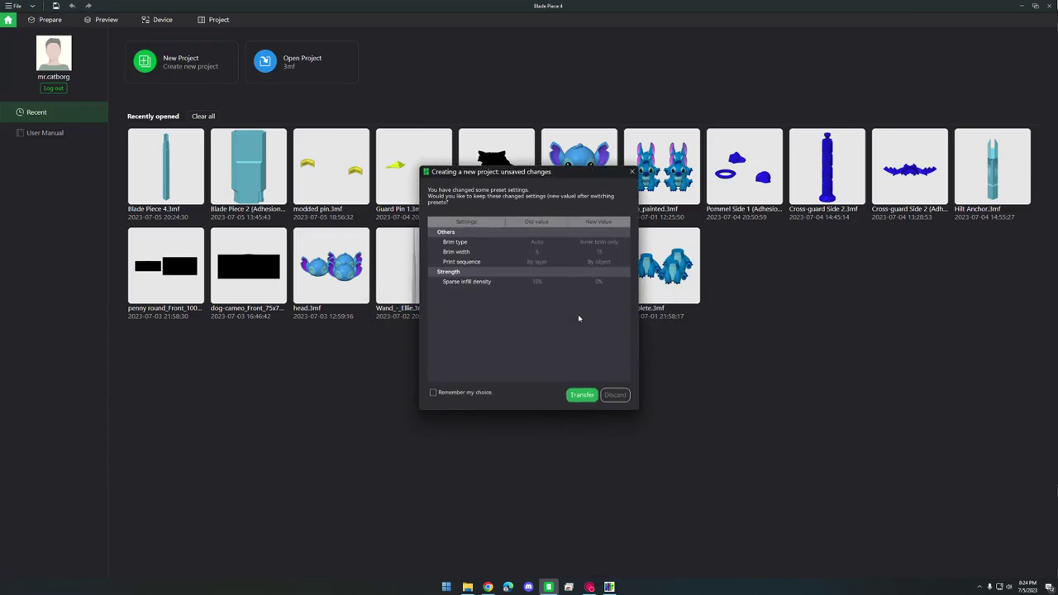
{"action": "left_click", "coordinate": [615, 394]}
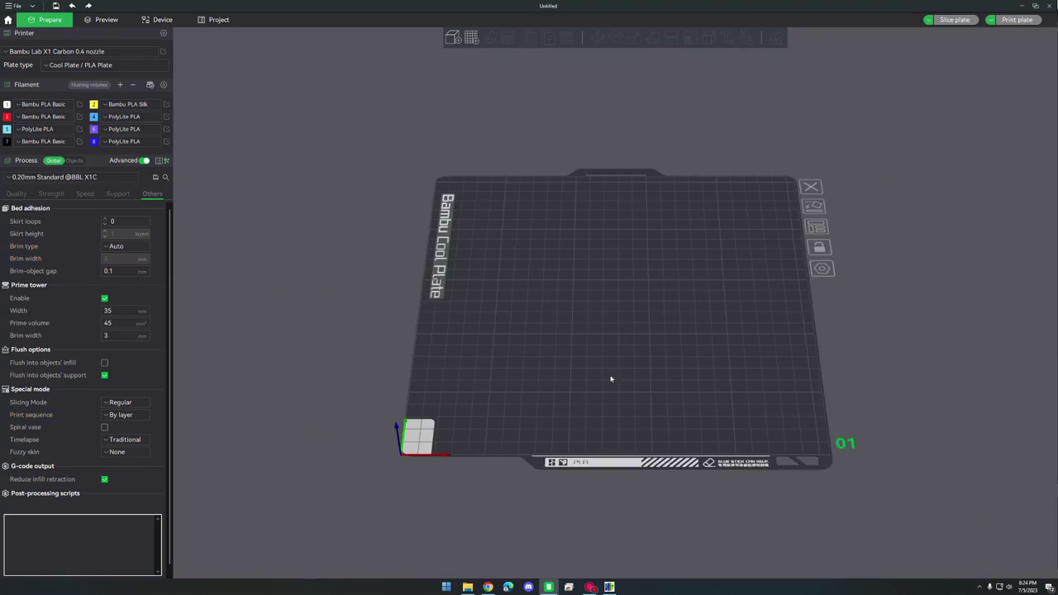
Step: Import jo_Front_100x150.stl onto the build plate and tilt the view into perspective
{"action": "left_click", "coordinate": [457, 37]}
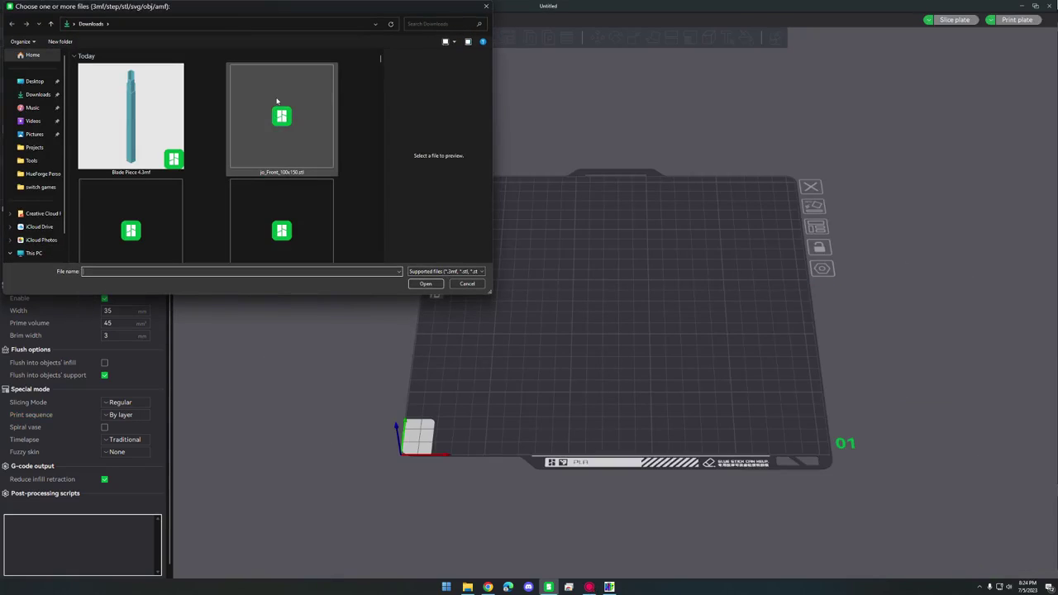
{"action": "left_click", "coordinate": [281, 120]}
{"action": "left_click", "coordinate": [427, 286]}
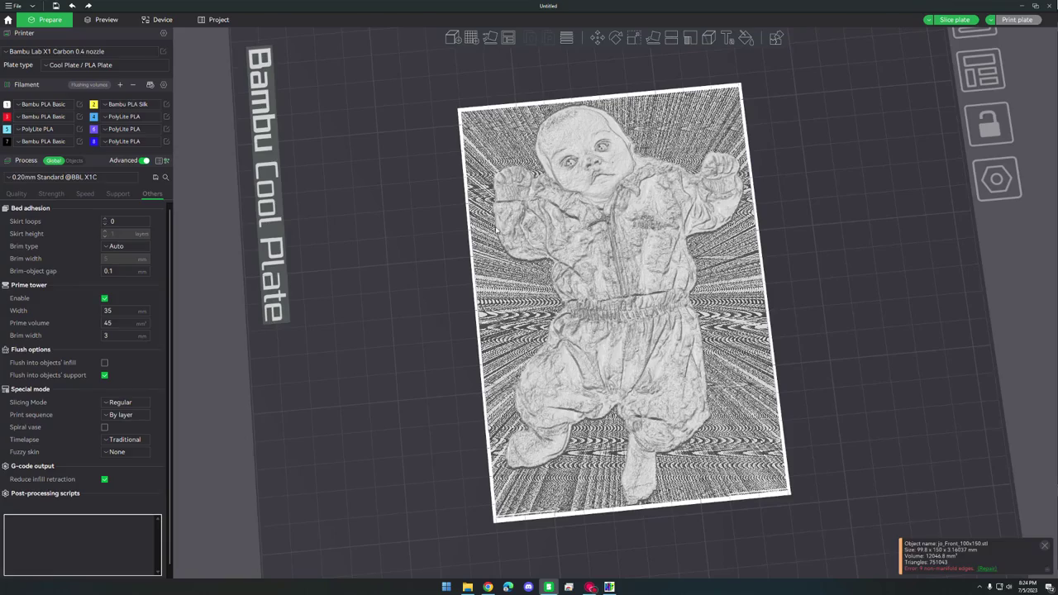
{"action": "left_click_drag", "start_coordinate": [488, 234], "coordinate": [481, 228]}
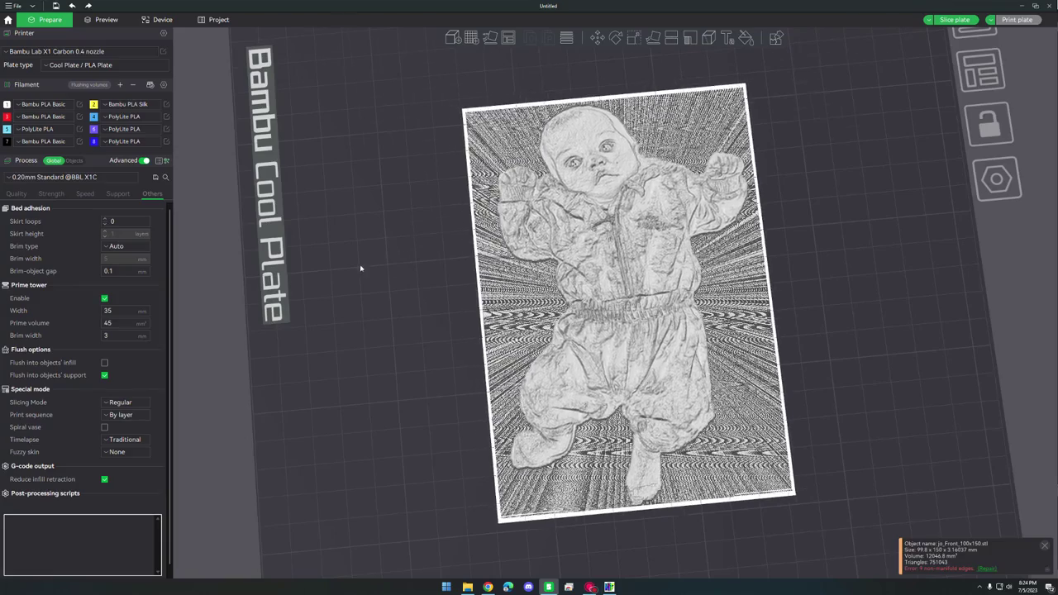
{"action": "left_click_drag", "start_coordinate": [361, 264], "coordinate": [364, 256]}
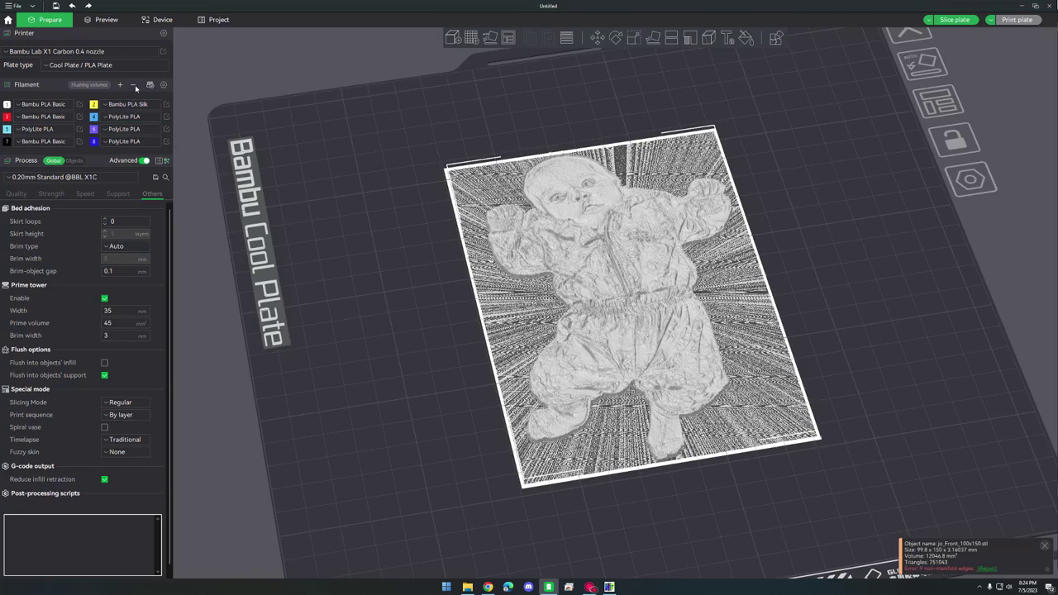
{"action": "left_click", "coordinate": [79, 178]}
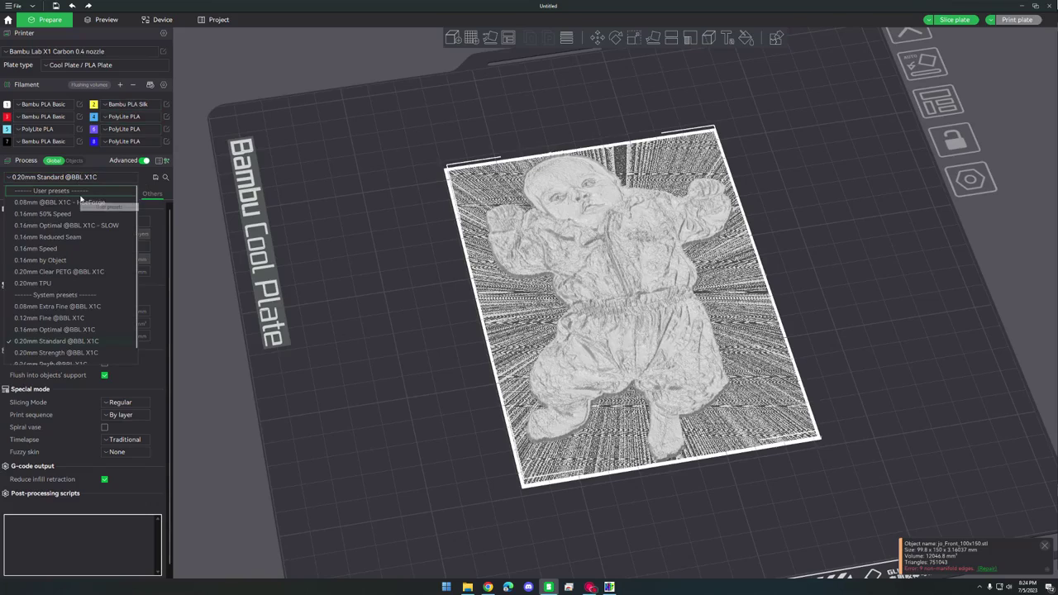
{"action": "left_click", "coordinate": [80, 203]}
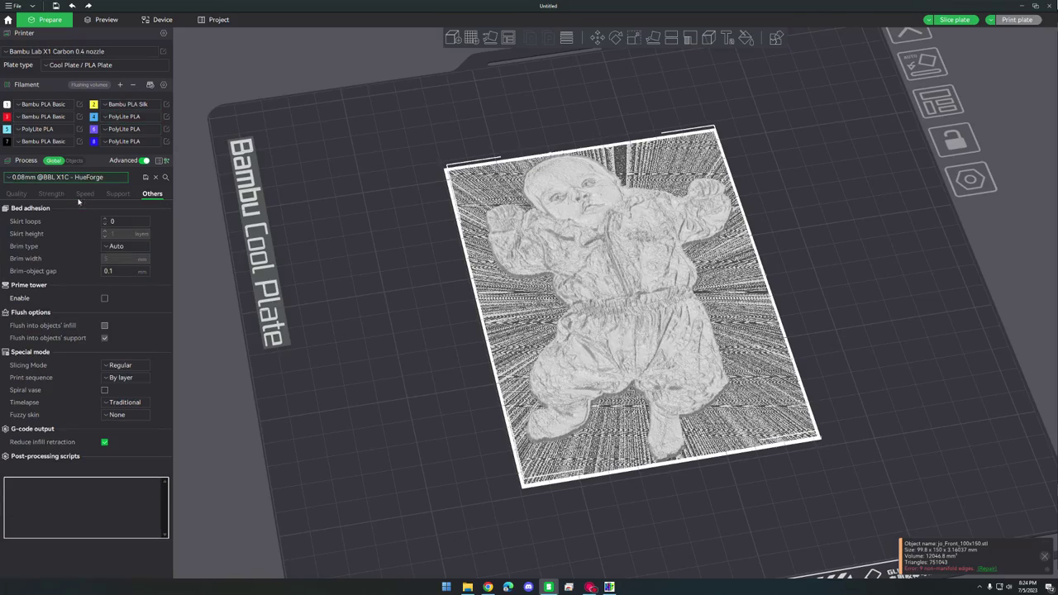
{"action": "left_click", "coordinate": [50, 195]}
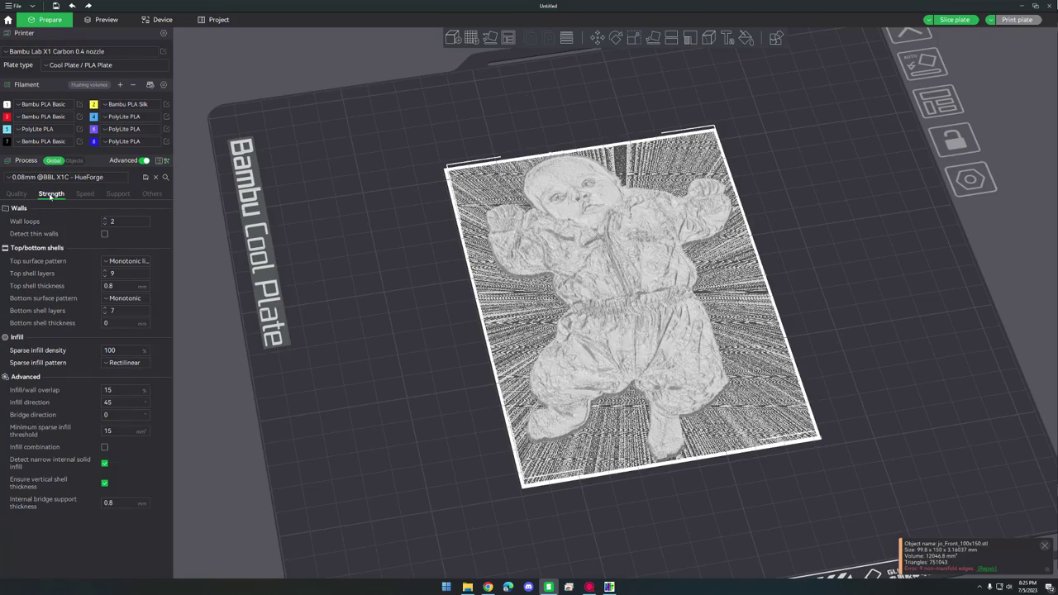
{"action": "left_click", "coordinate": [104, 351]}
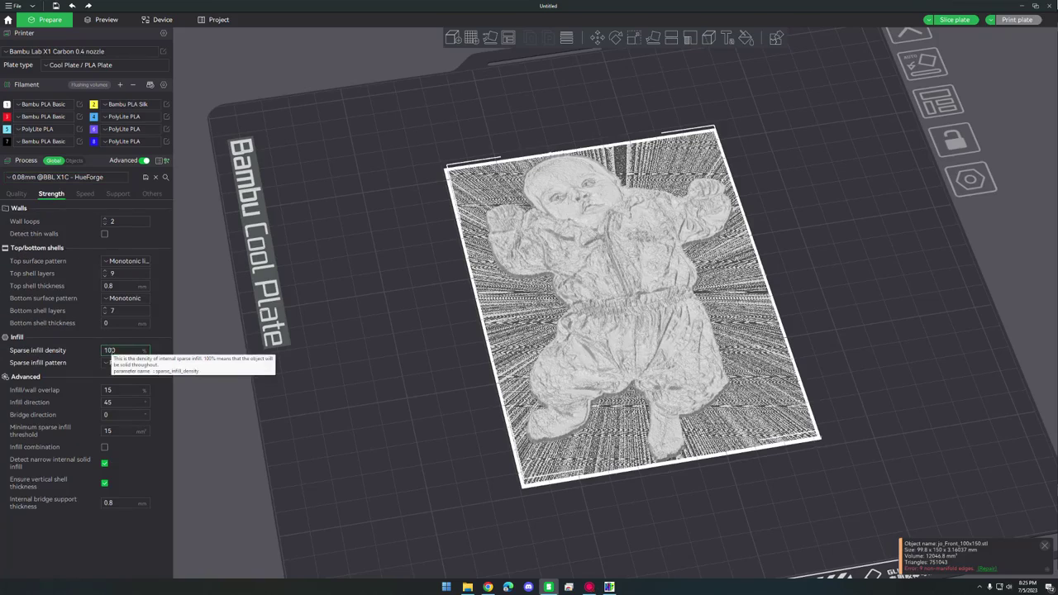
{"action": "double_click", "coordinate": [105, 352]}
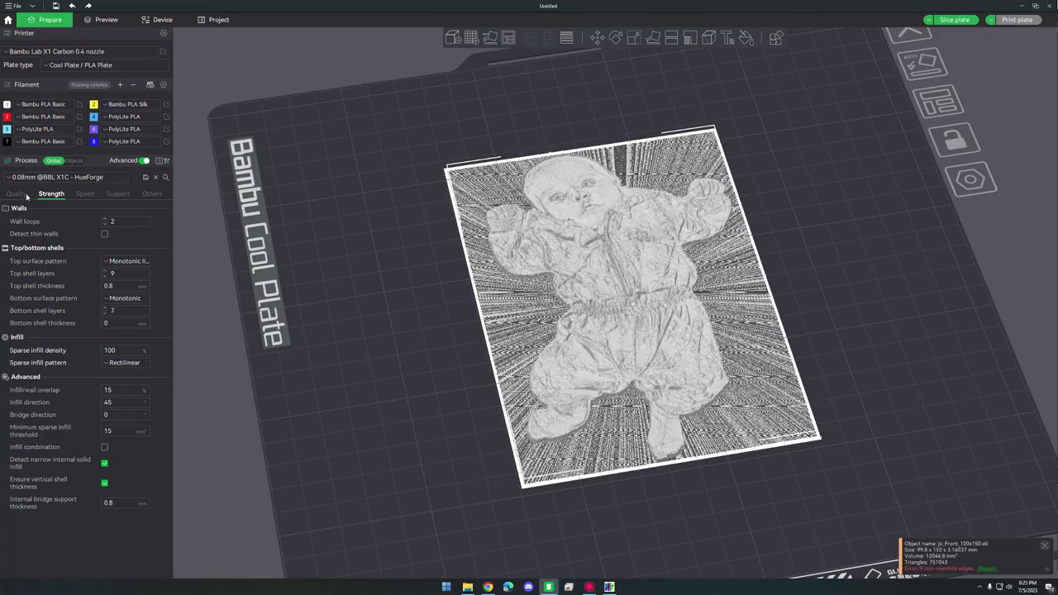
{"action": "left_click", "coordinate": [27, 195]}
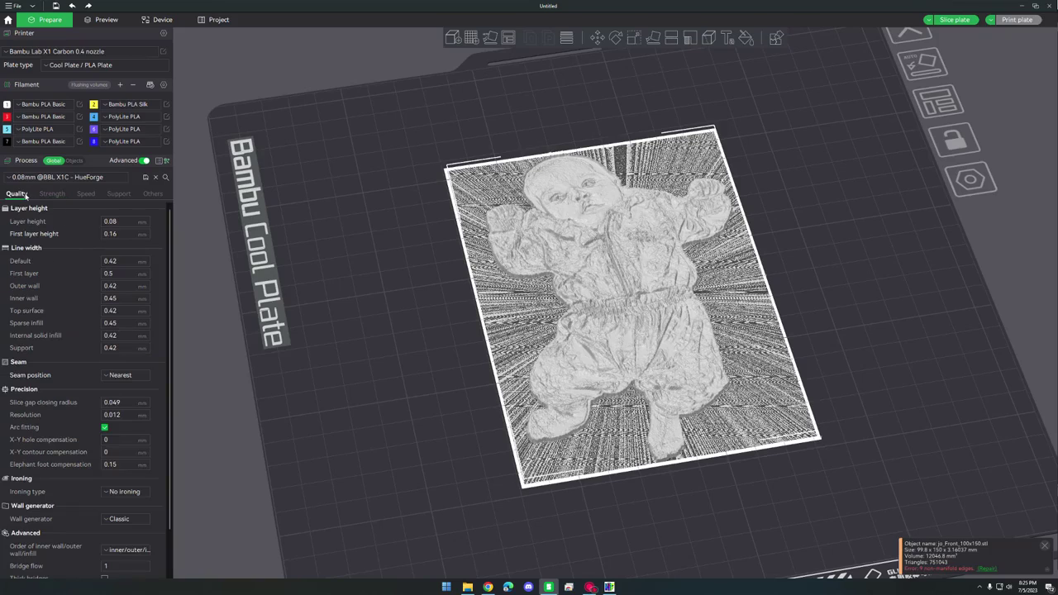
{"action": "double_click", "coordinate": [106, 235]}
{"action": "double_click", "coordinate": [101, 221]}
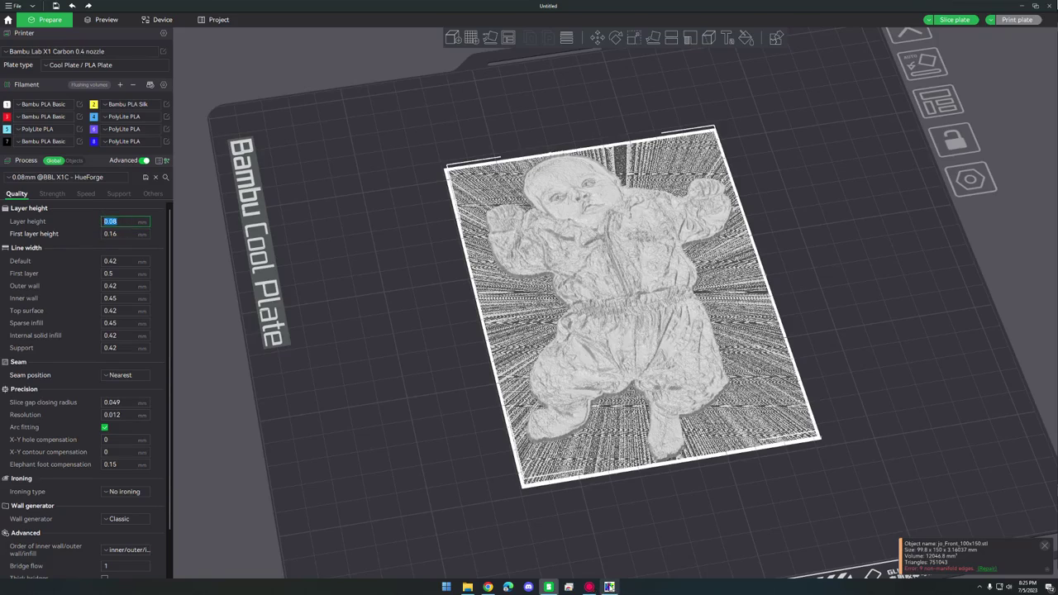
Step: In HueForge, check the Layer Height (0.08) and Base Layer (0.16) values against the slicer
{"action": "left_click", "coordinate": [609, 587]}
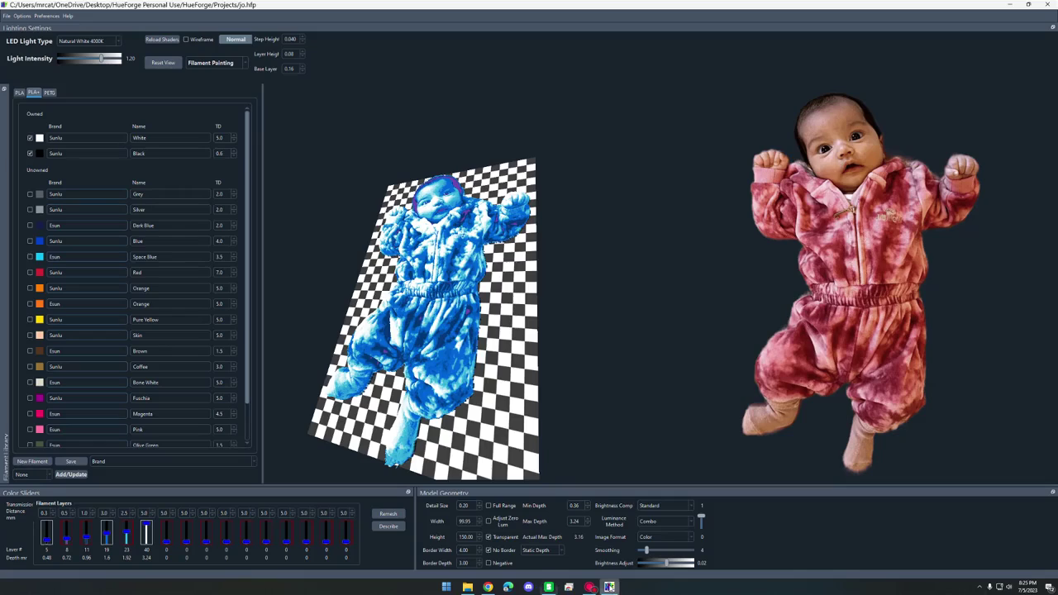
{"action": "double_click", "coordinate": [289, 54]}
{"action": "double_click", "coordinate": [290, 69]}
Step: Back in Bambu Studio, keep the seam position at Nearest and tilt the view onto the plate
{"action": "left_click", "coordinate": [548, 587]}
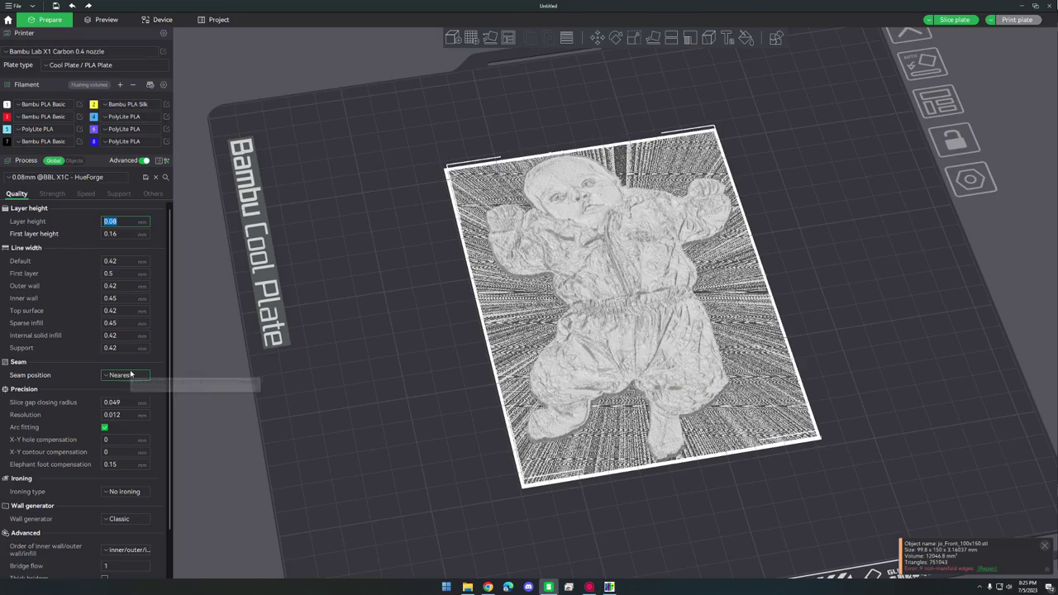
{"action": "left_click", "coordinate": [126, 375]}
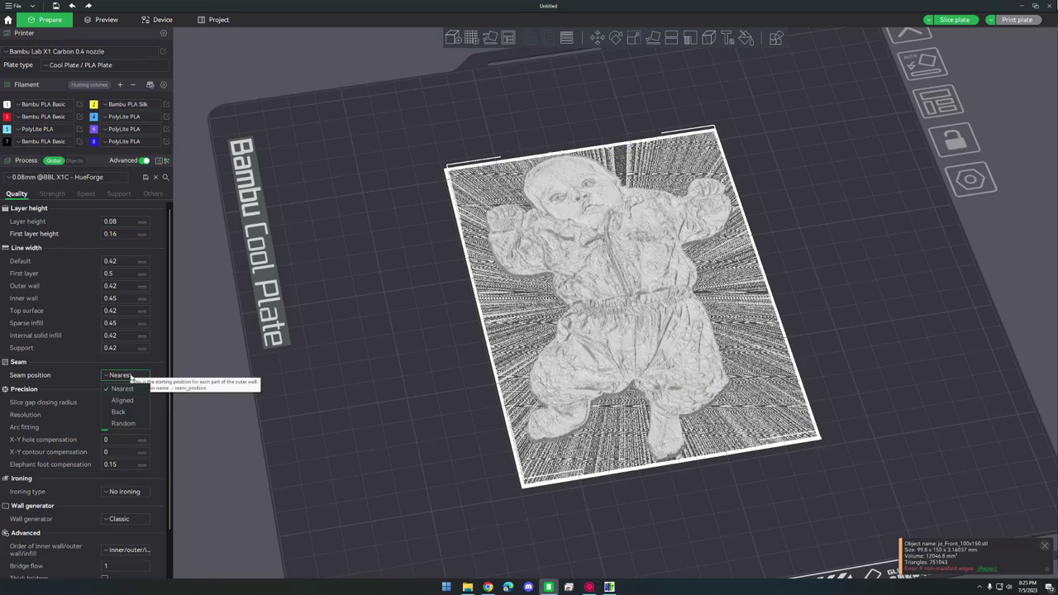
{"action": "left_click", "coordinate": [130, 376]}
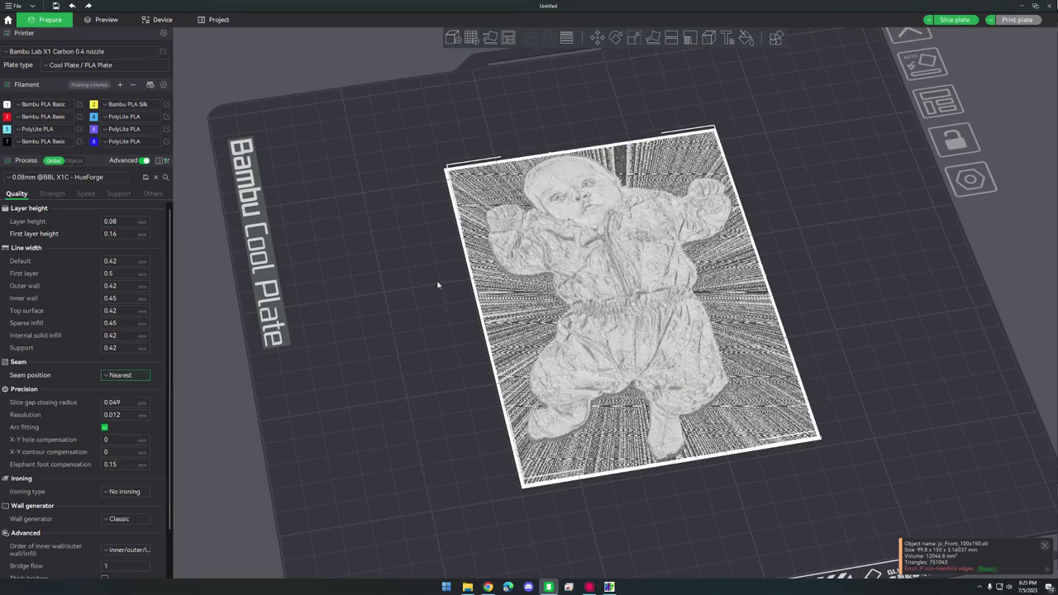
{"action": "left_click_drag", "start_coordinate": [439, 286], "coordinate": [449, 287]}
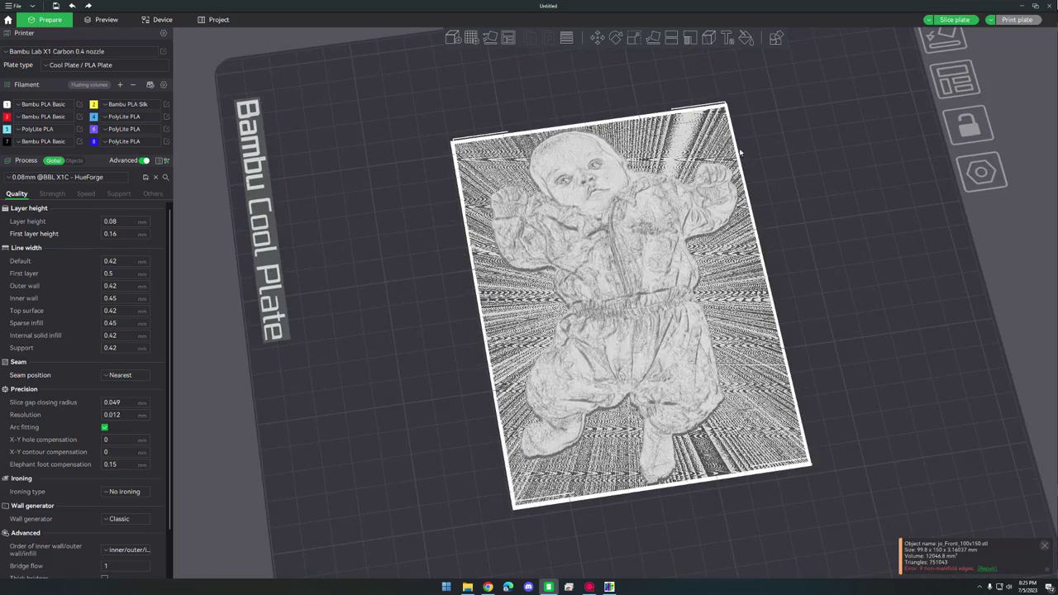
Step: Clear the model selection, slice the plate, and return to HueForge
{"action": "right_click", "coordinate": [606, 260]}
{"action": "key", "text": "Escape"}
{"action": "left_click", "coordinate": [444, 228]}
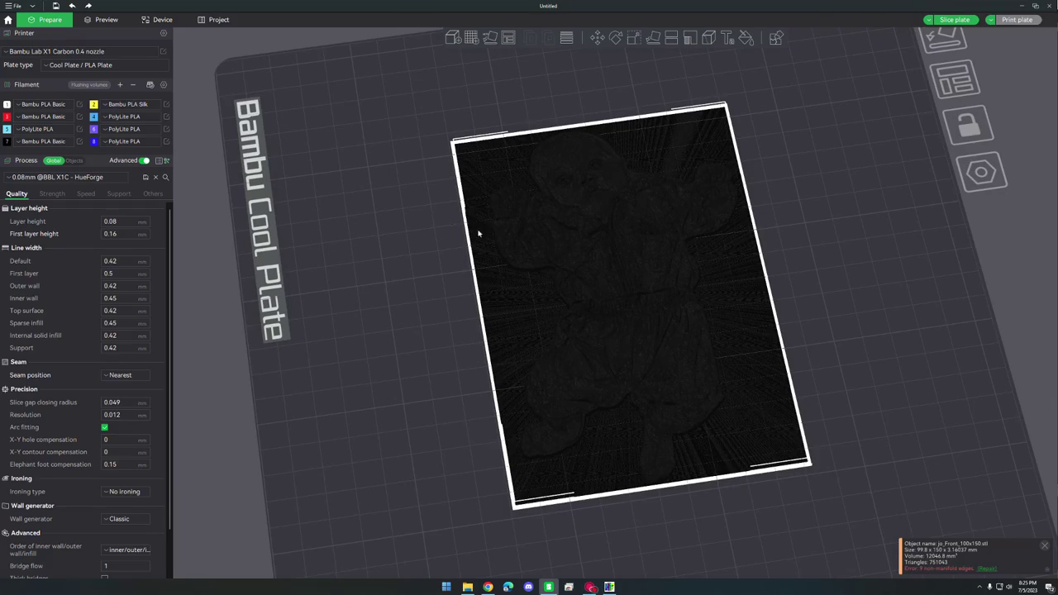
{"action": "left_click", "coordinate": [951, 19]}
{"action": "left_click", "coordinate": [609, 587]}
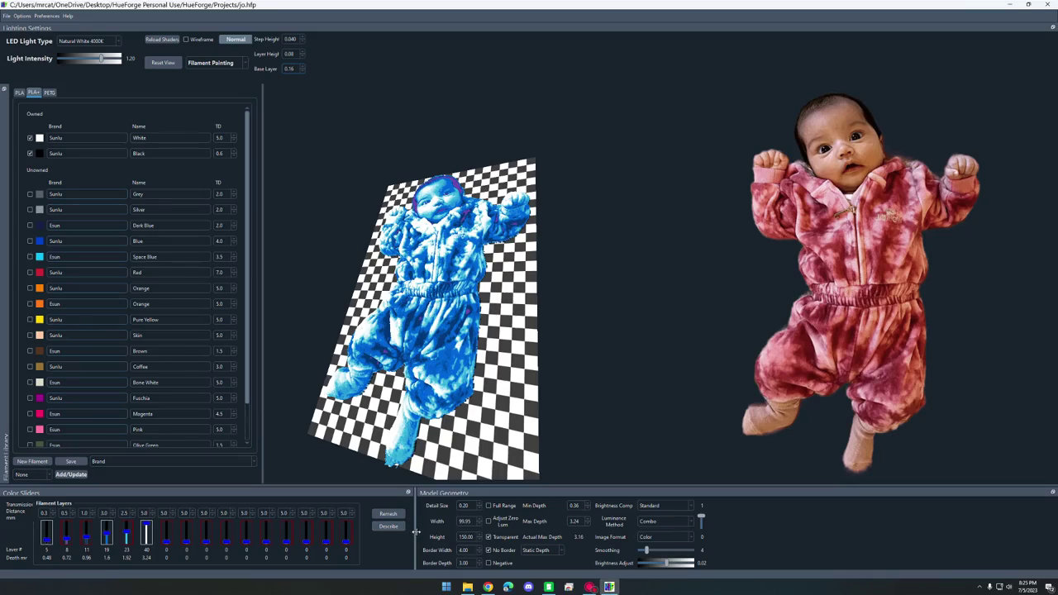
Step: Show HueForge's print description with swap instructions in the lower-left, then bring up Bambu Studio's sliced preview
{"action": "mouse_move", "coordinate": [416, 531]}
{"action": "left_mouse_down"}
{"action": "mouse_move", "coordinate": [326, 525]}
{"action": "mouse_move", "coordinate": [414, 531]}
{"action": "left_mouse_up"}
{"action": "left_click", "coordinate": [389, 527]}
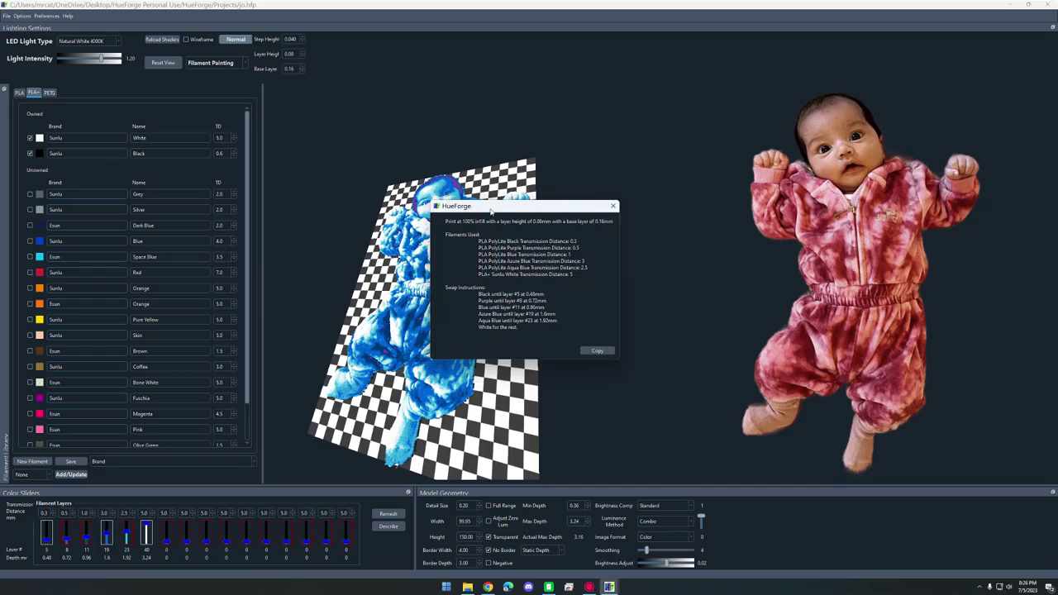
{"action": "left_click_drag", "start_coordinate": [488, 207], "coordinate": [93, 402]}
{"action": "left_click", "coordinate": [548, 587]}
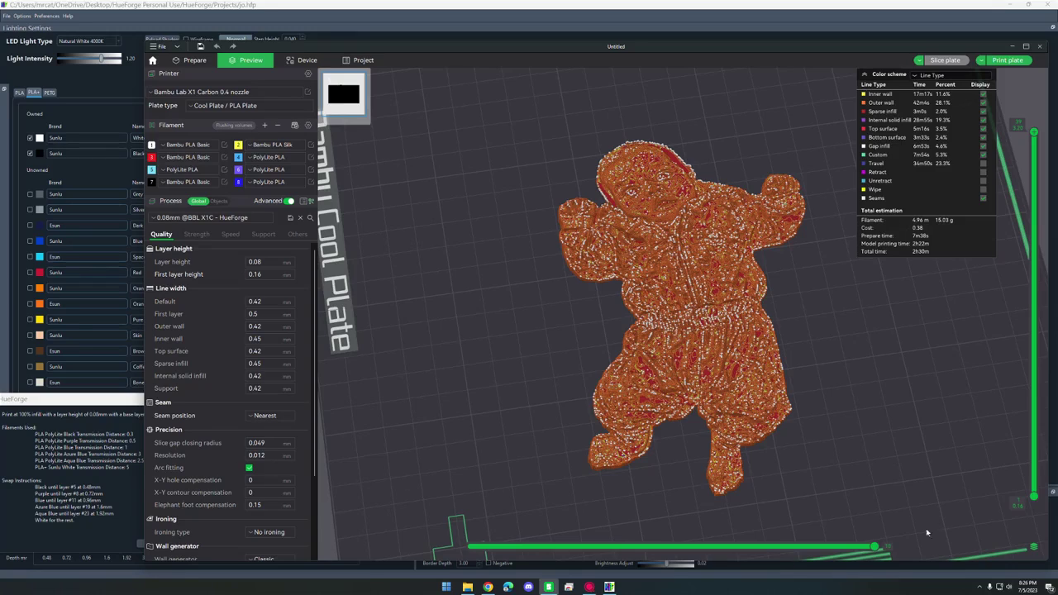
Step: Add a purple filament change at a low layer of the relief and reslice
{"action": "left_click_drag", "start_coordinate": [1034, 496], "coordinate": [1036, 467]}
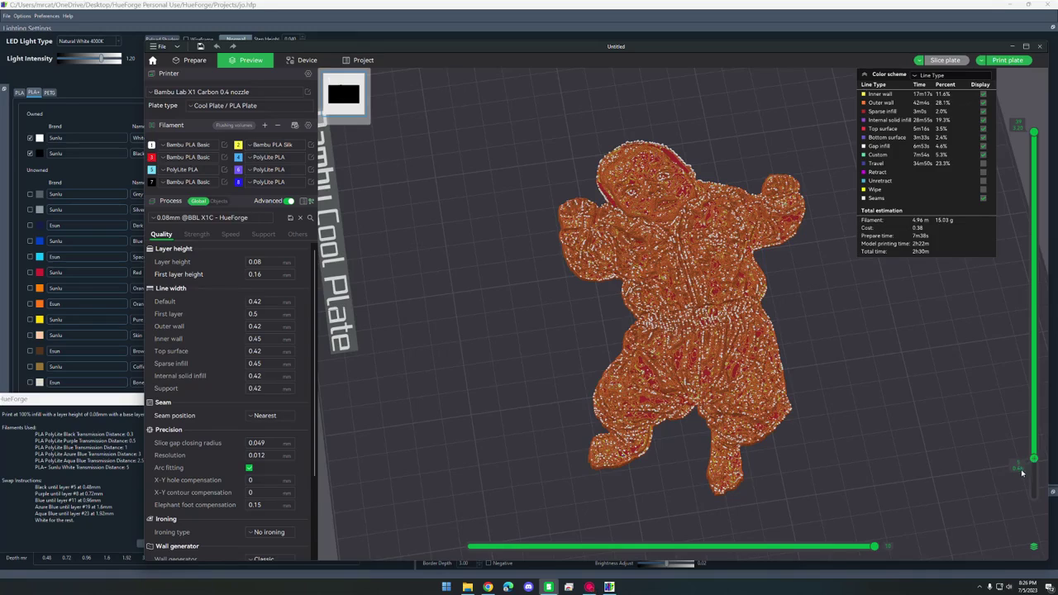
{"action": "right_click", "coordinate": [1032, 460]}
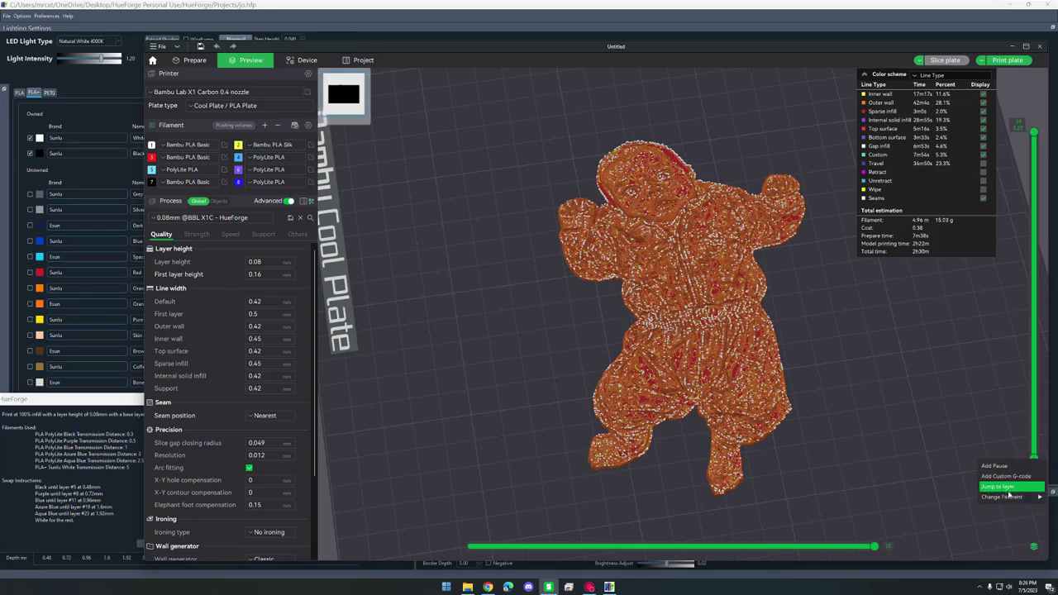
{"action": "mouse_move", "coordinate": [1007, 497]}
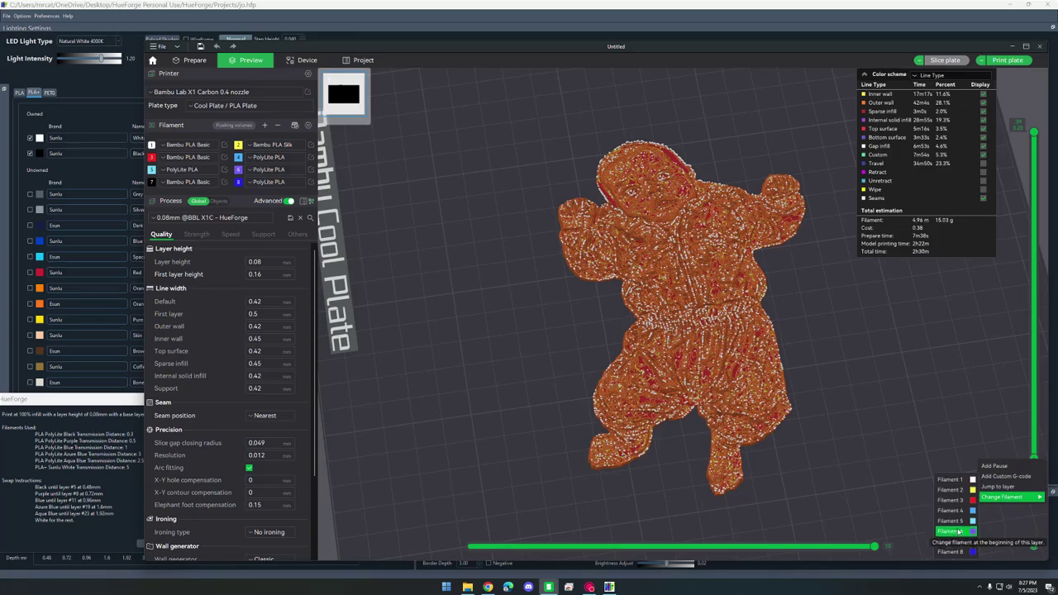
{"action": "left_click", "coordinate": [959, 551]}
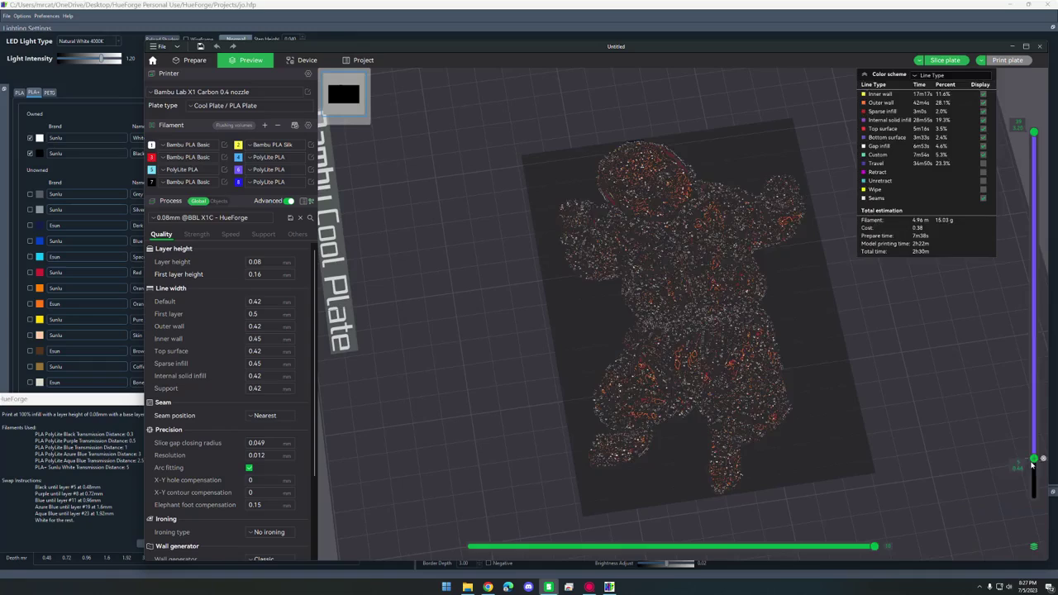
{"action": "left_click", "coordinate": [941, 61]}
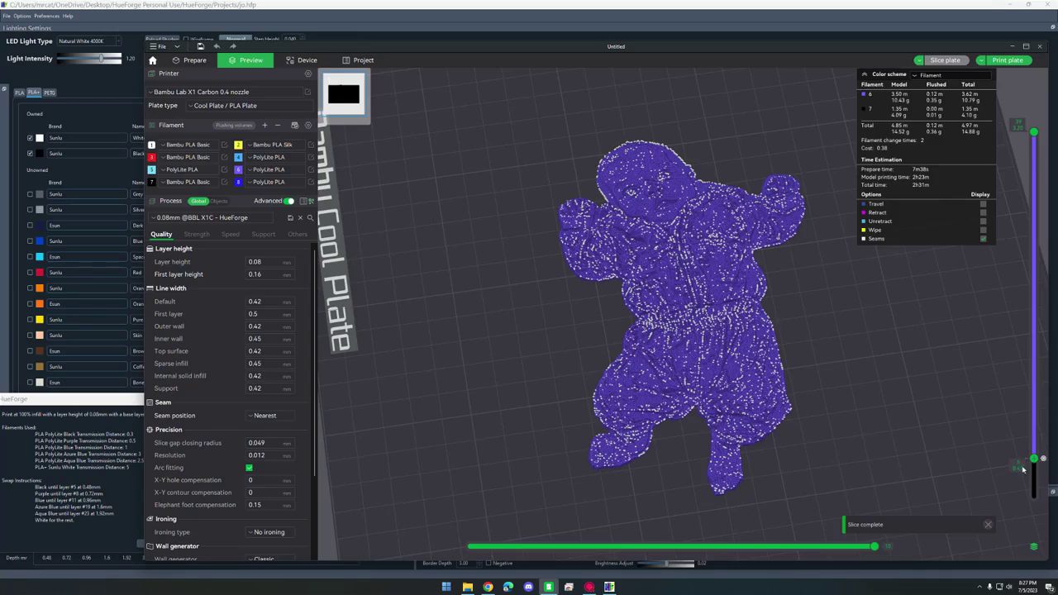
Step: Add a dark blue filament change at a higher layer
{"action": "left_click_drag", "start_coordinate": [1034, 458], "coordinate": [1034, 432]}
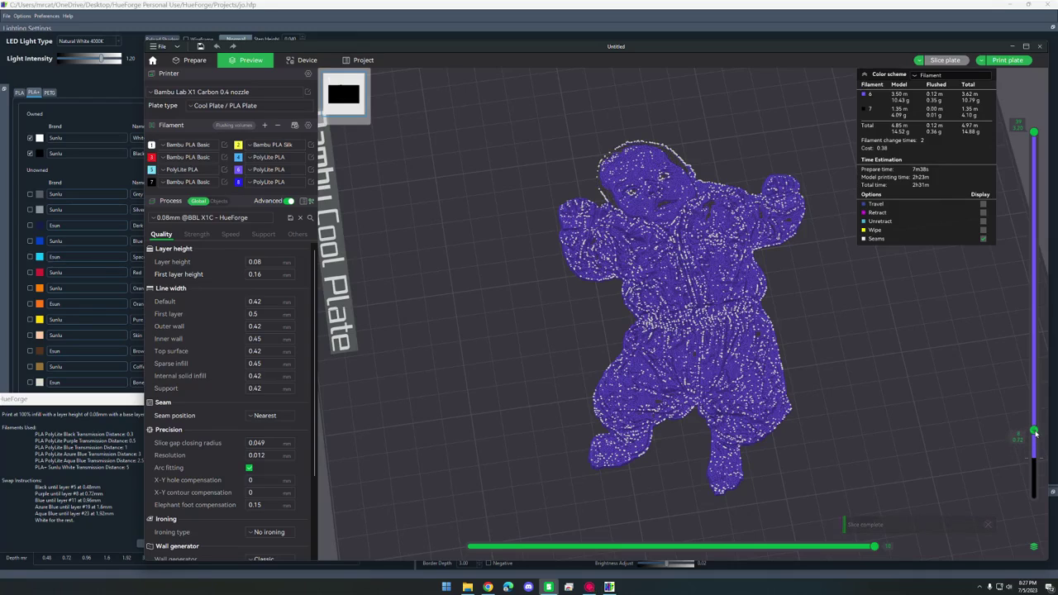
{"action": "right_click", "coordinate": [1034, 432]}
{"action": "mouse_move", "coordinate": [1004, 469]}
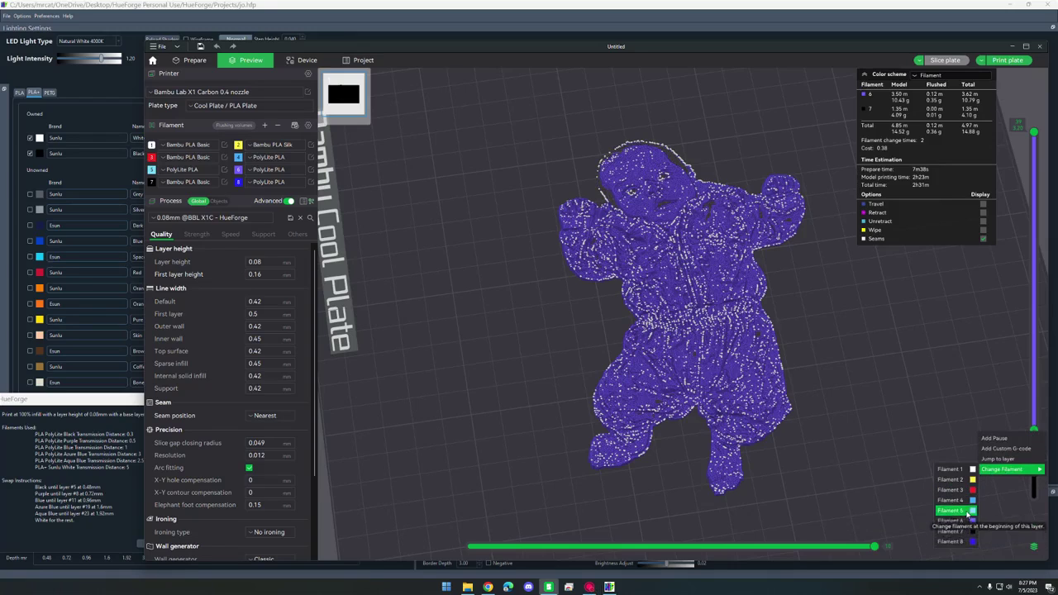
{"action": "left_click", "coordinate": [971, 542]}
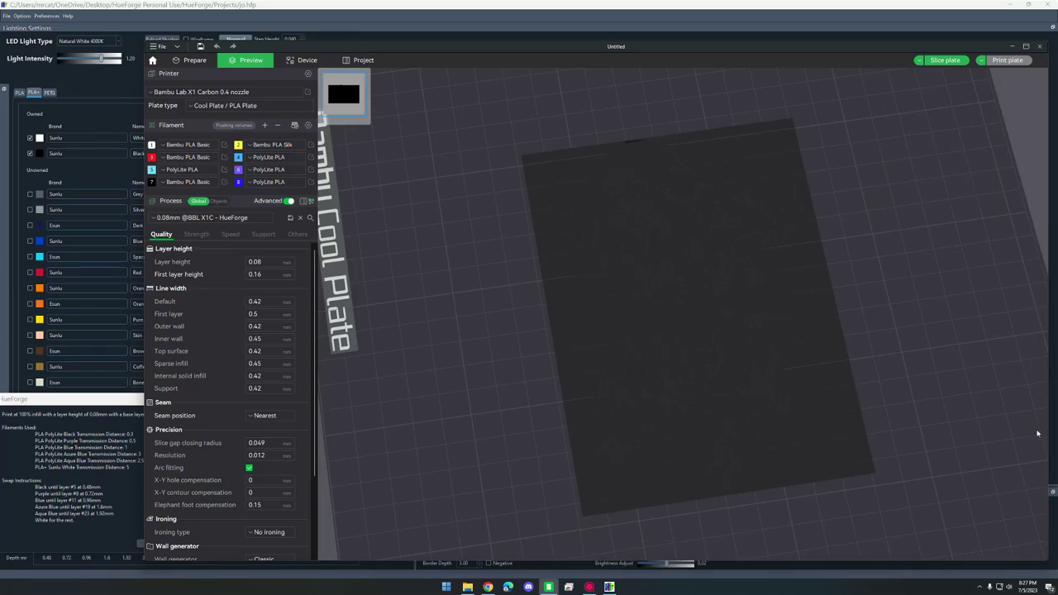
Step: Reslice, then add a blue filament change a few layers higher and reslice again
{"action": "left_click", "coordinate": [959, 62]}
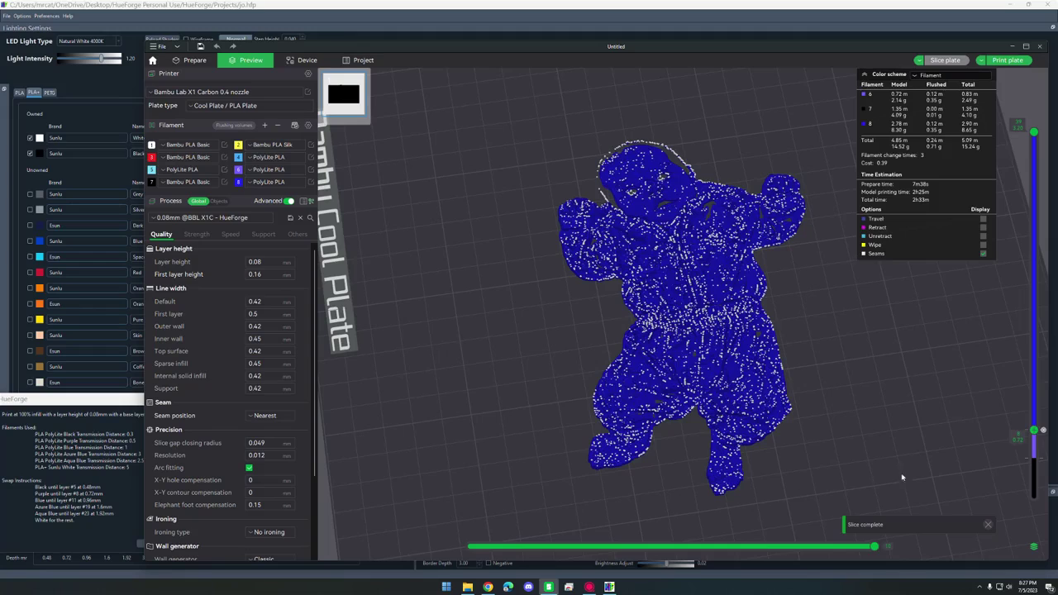
{"action": "left_click_drag", "start_coordinate": [1035, 430], "coordinate": [1033, 403]}
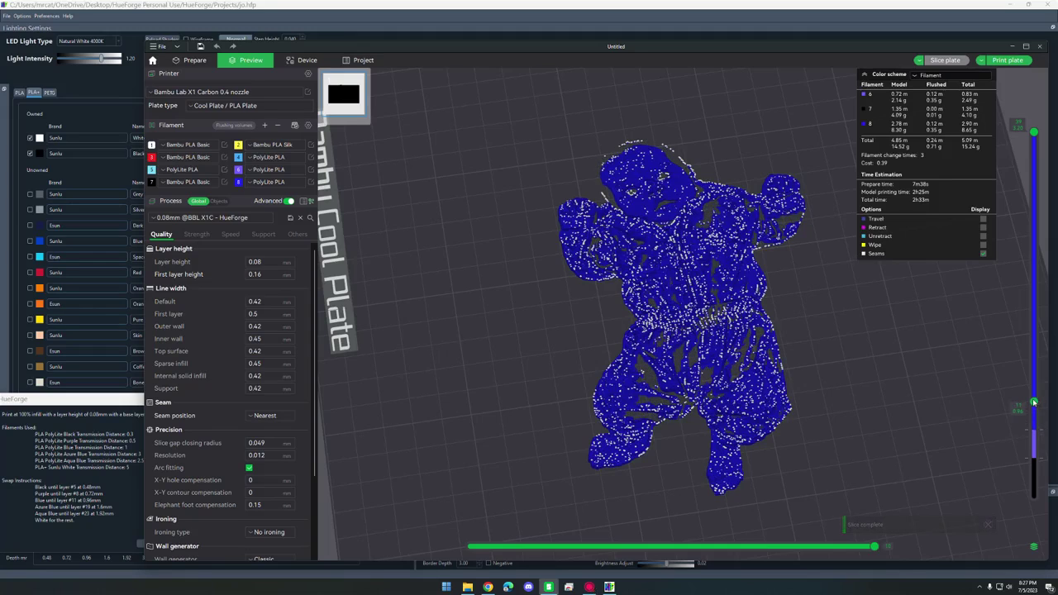
{"action": "right_click", "coordinate": [1033, 403]}
{"action": "mouse_move", "coordinate": [1009, 436]}
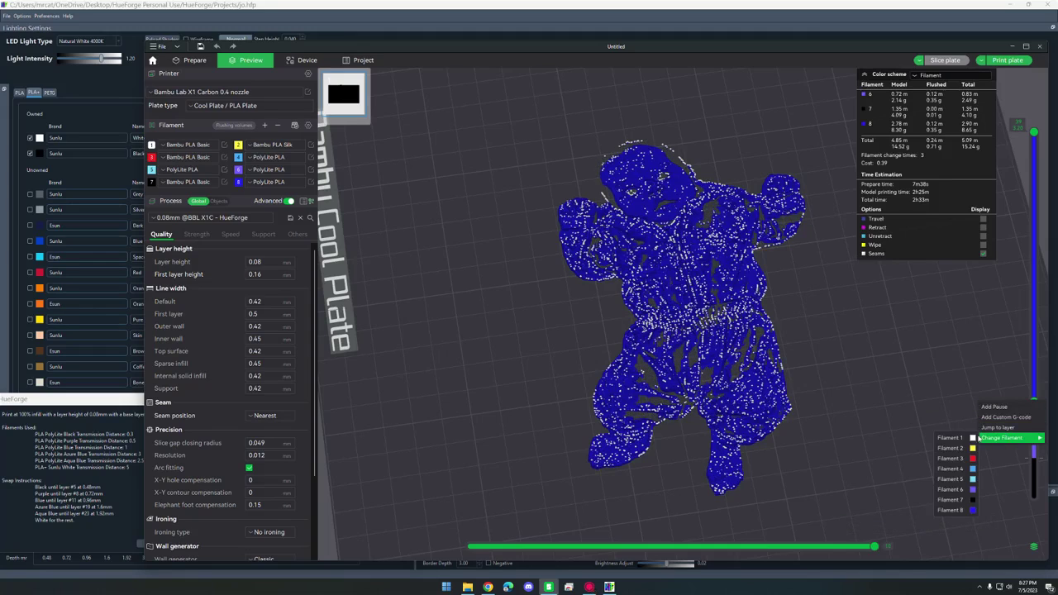
{"action": "left_click", "coordinate": [951, 499]}
{"action": "left_click", "coordinate": [949, 62]}
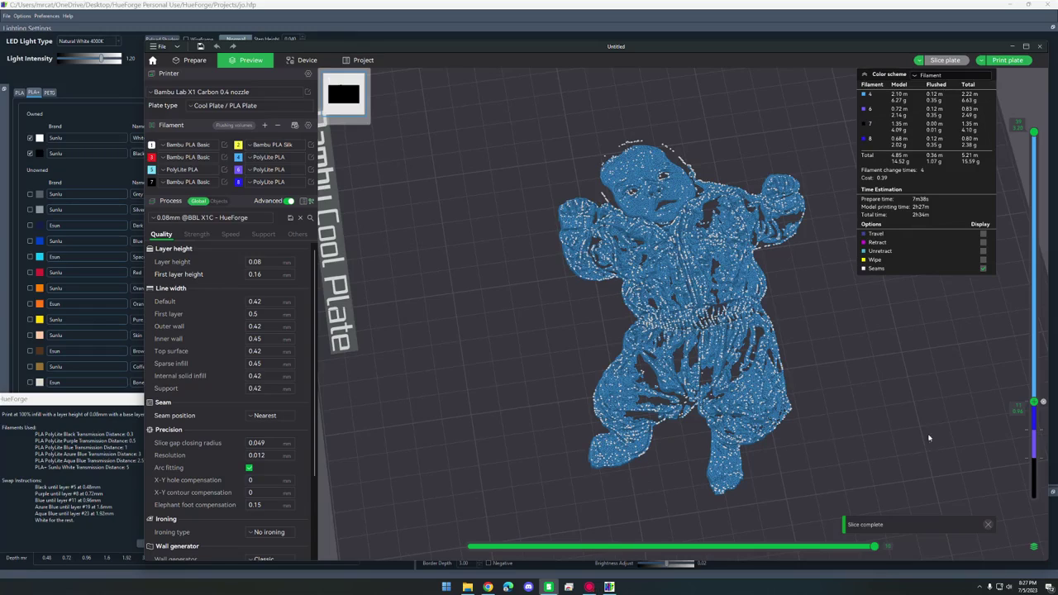
Step: Add an aqua filament change further up the relief and reslice
{"action": "left_click_drag", "start_coordinate": [1033, 401], "coordinate": [1034, 385]}
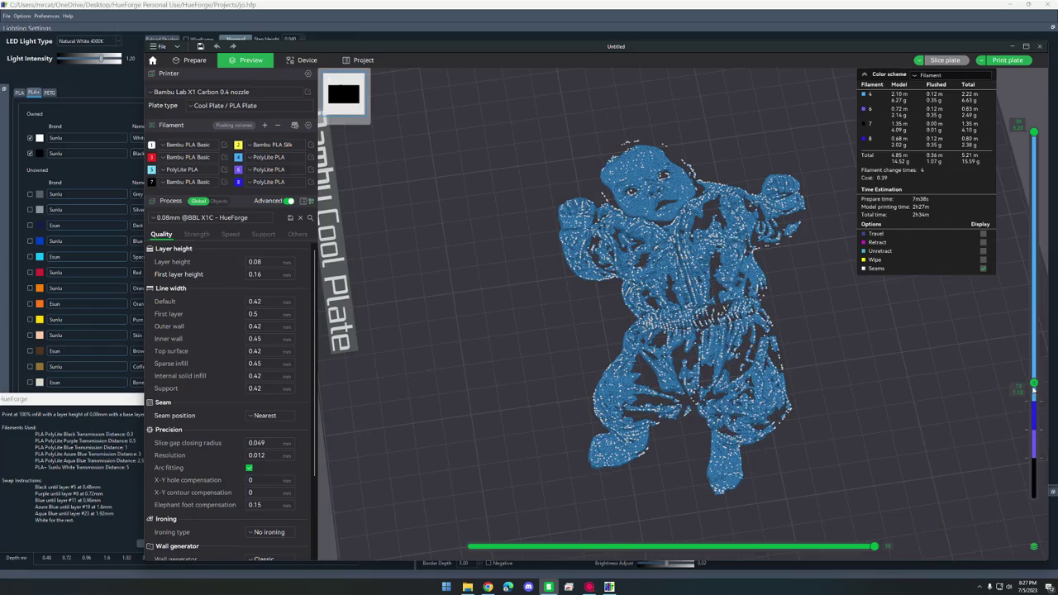
{"action": "left_click_drag", "start_coordinate": [1034, 386], "coordinate": [1034, 325]}
{"action": "right_click", "coordinate": [1035, 325]}
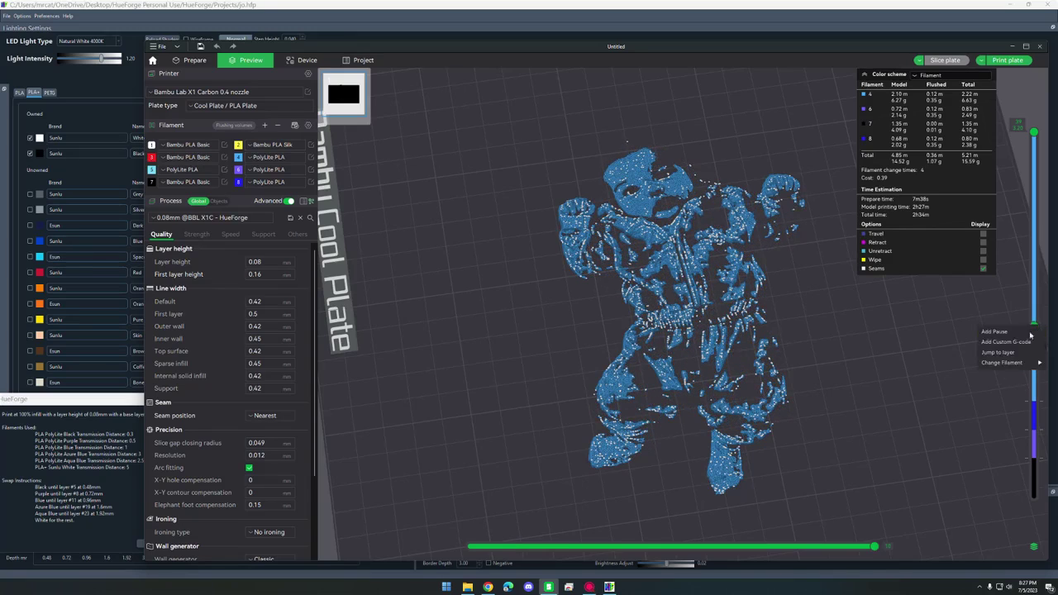
{"action": "mouse_move", "coordinate": [1004, 362]}
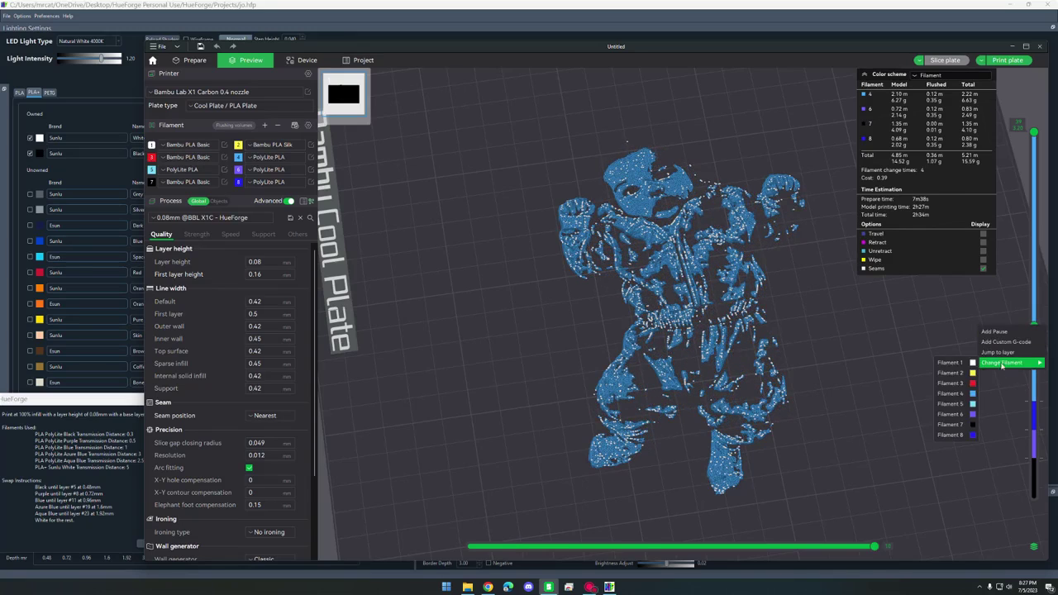
{"action": "left_click", "coordinate": [955, 402]}
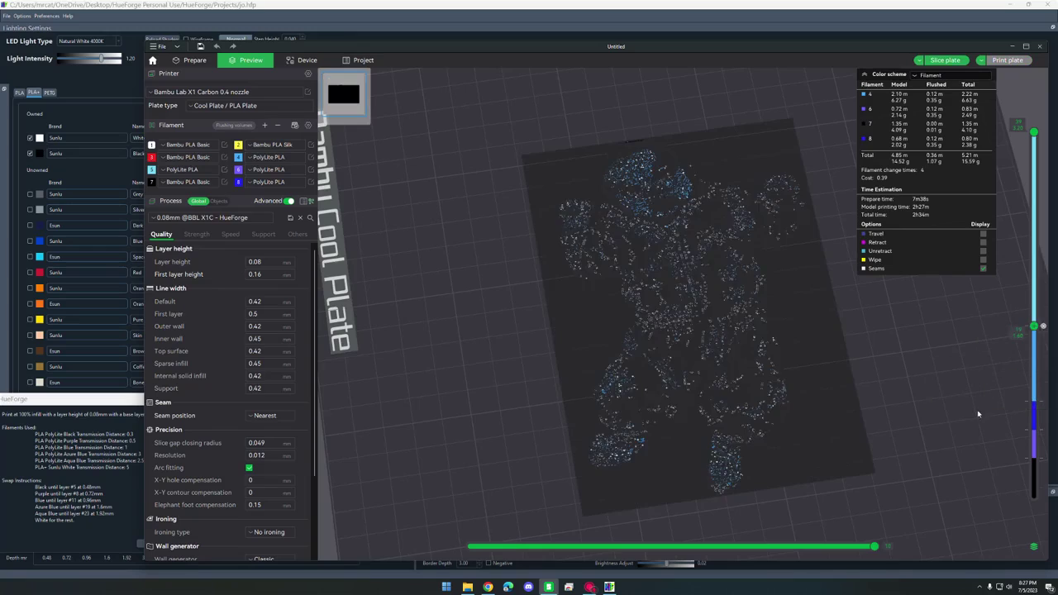
{"action": "left_click", "coordinate": [942, 64]}
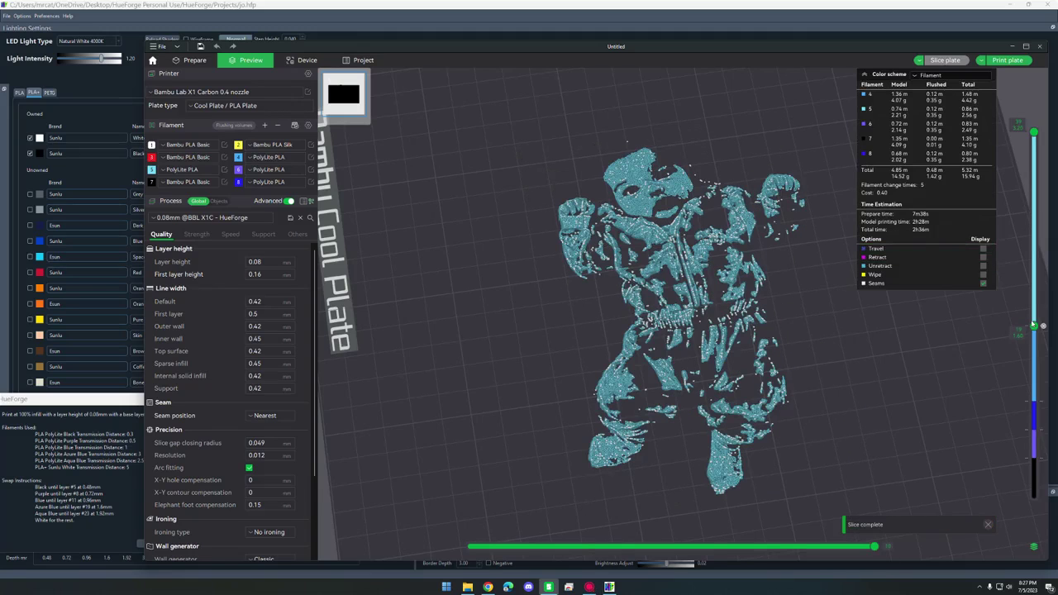
Step: Switch to white filament for the top layers and reslice
{"action": "left_click_drag", "start_coordinate": [1034, 325], "coordinate": [1035, 289]}
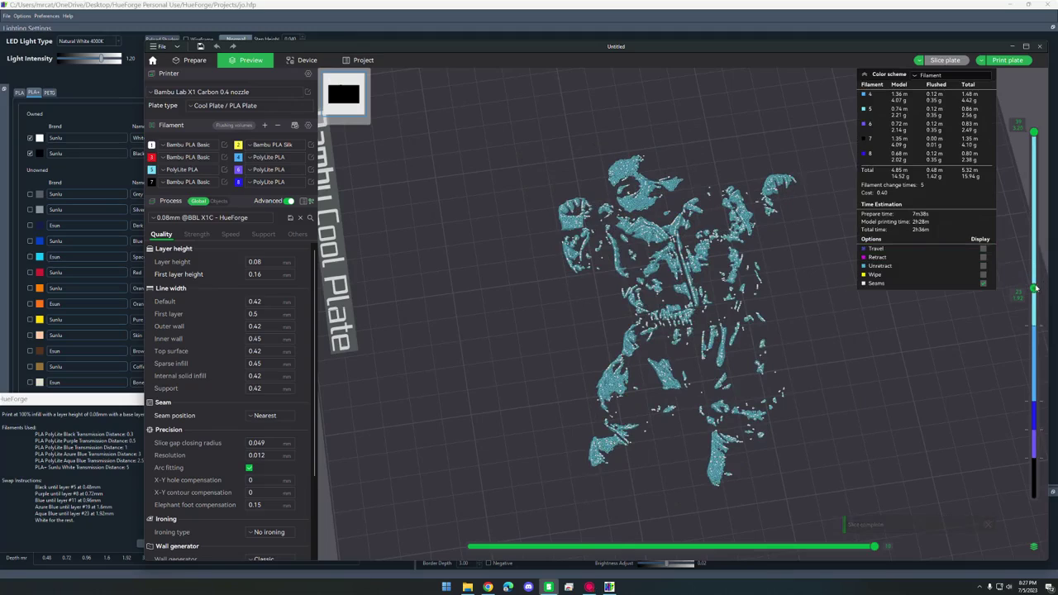
{"action": "right_click", "coordinate": [1034, 288]}
{"action": "left_click", "coordinate": [956, 327]}
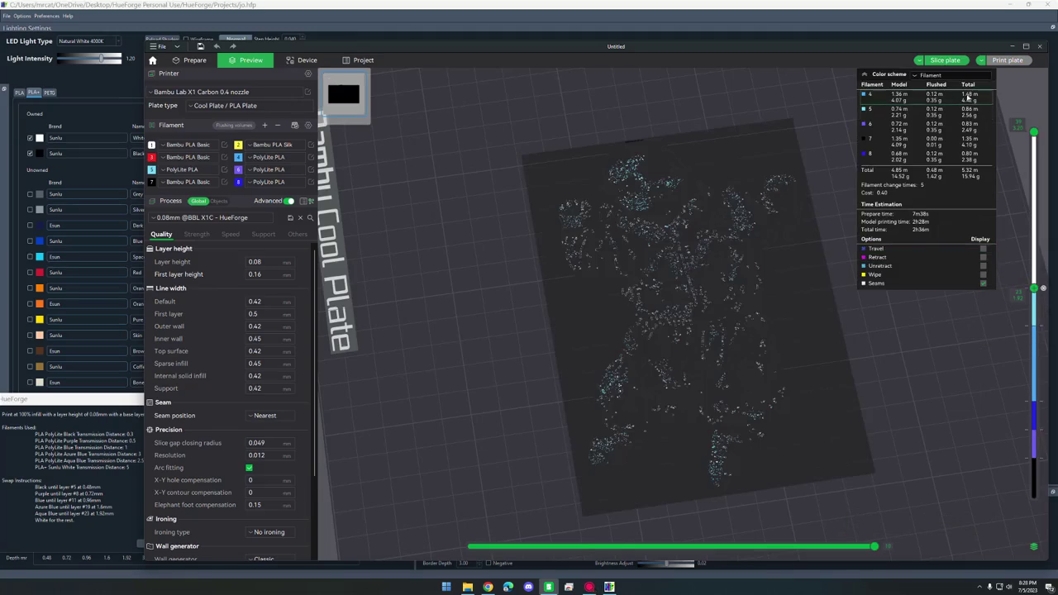
{"action": "left_click", "coordinate": [947, 60]}
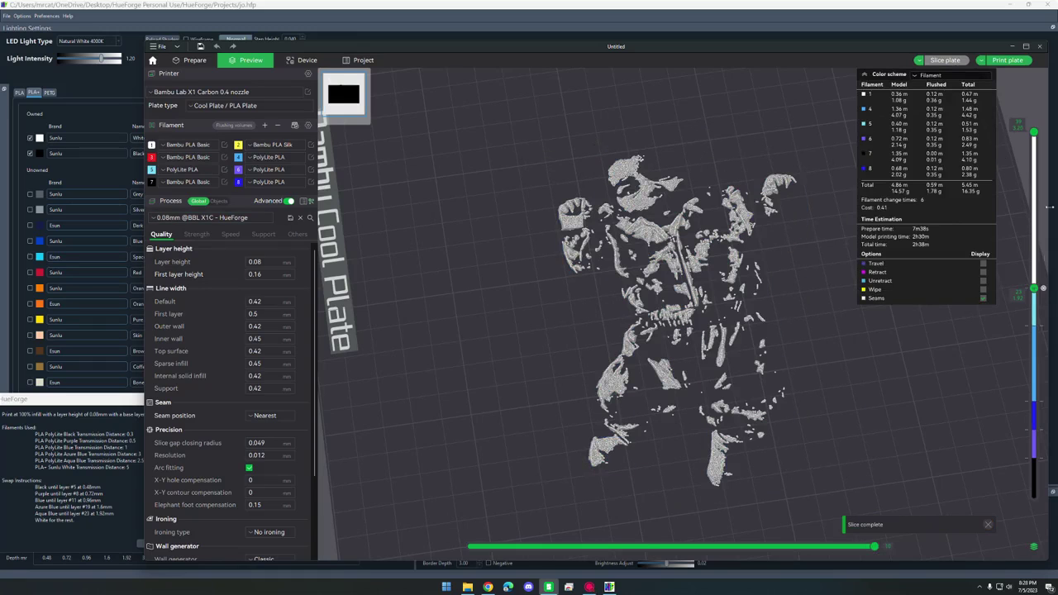
Step: Show every layer of the sliced relief at an angle and compare it with HueForge's preview
{"action": "left_click_drag", "start_coordinate": [1034, 289], "coordinate": [1033, 496]}
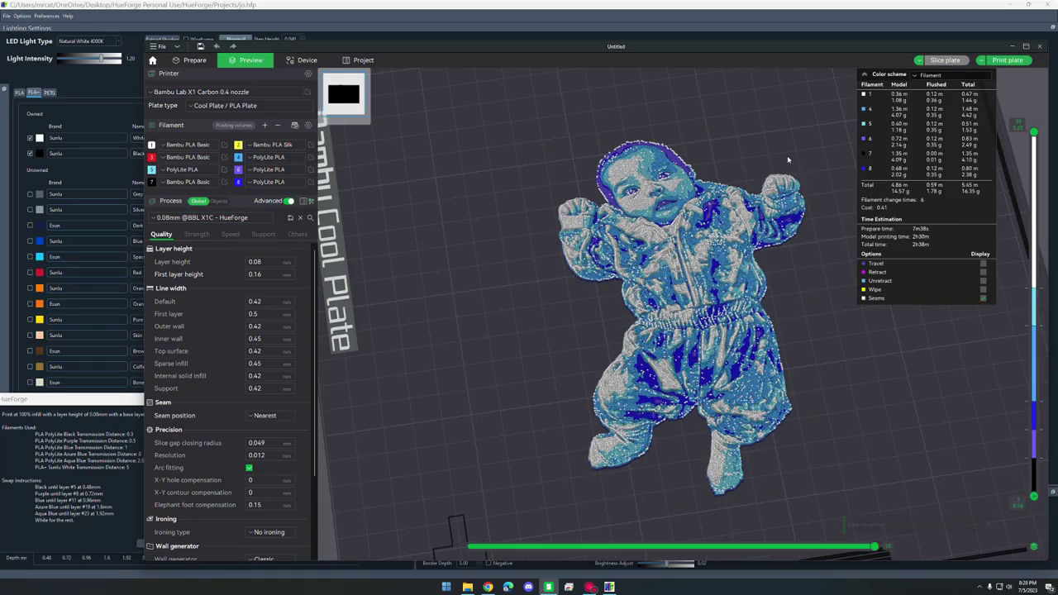
{"action": "left_click_drag", "start_coordinate": [788, 160], "coordinate": [787, 180]}
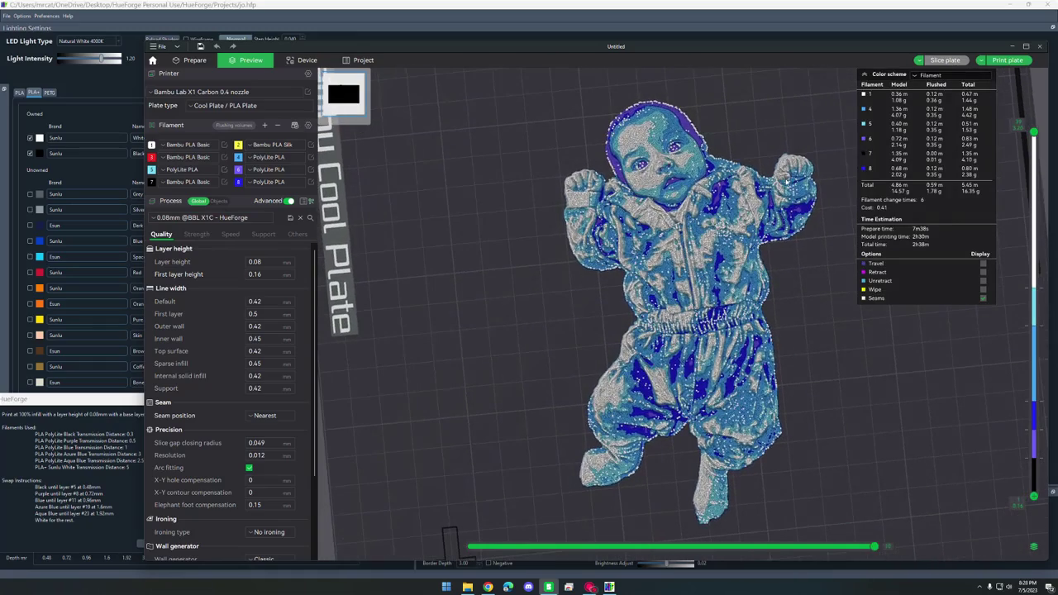
{"action": "key", "text": "alt+Tab"}
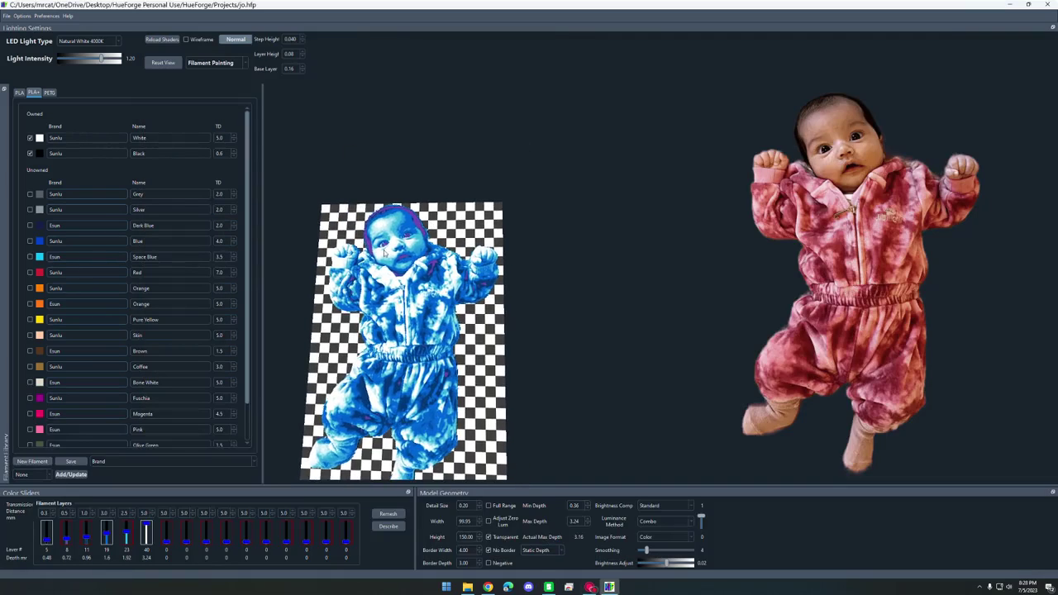
{"action": "scroll", "coordinate": [384, 259], "scroll_direction": "up", "scroll_amount": 5}
{"action": "scroll", "coordinate": [342, 232], "scroll_direction": "up", "scroll_amount": 2}
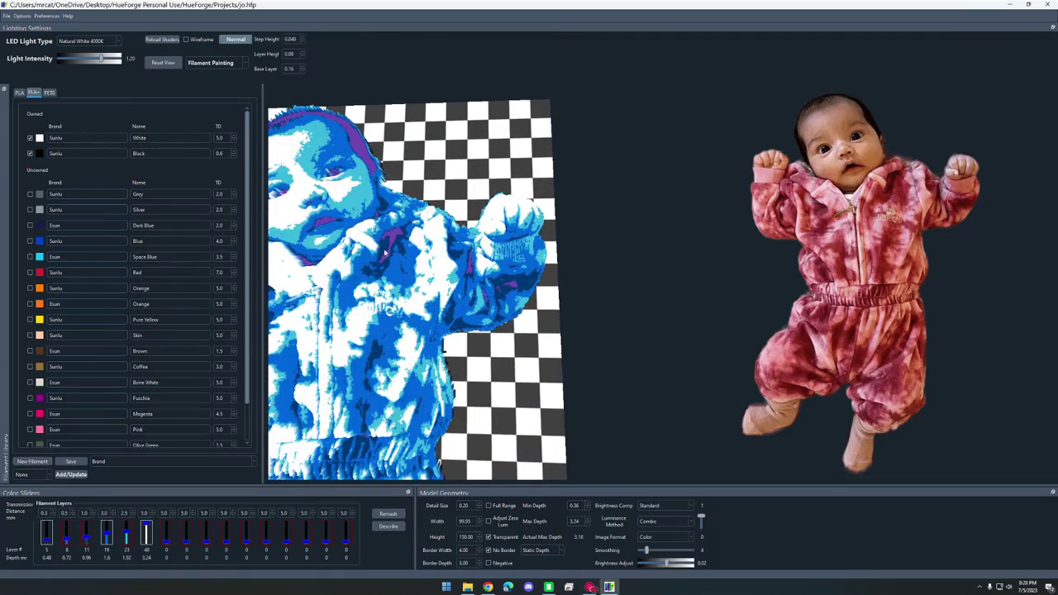
{"action": "scroll", "coordinate": [376, 226], "scroll_direction": "down", "scroll_amount": 5}
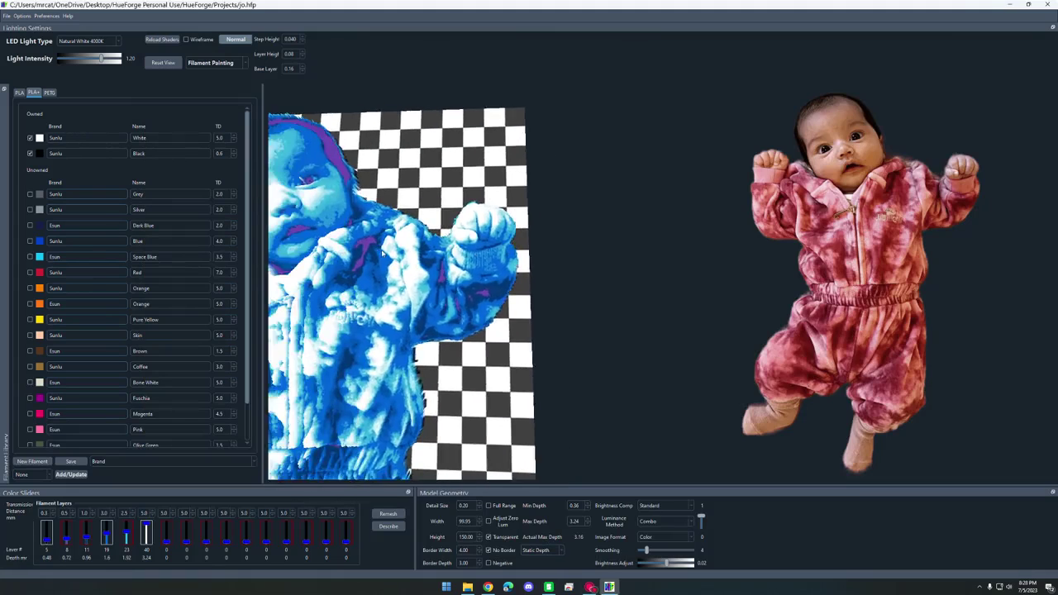
Step: Return to Bambu Studio and zoom the sliced preview to frame the baby's face
{"action": "left_click", "coordinate": [548, 587]}
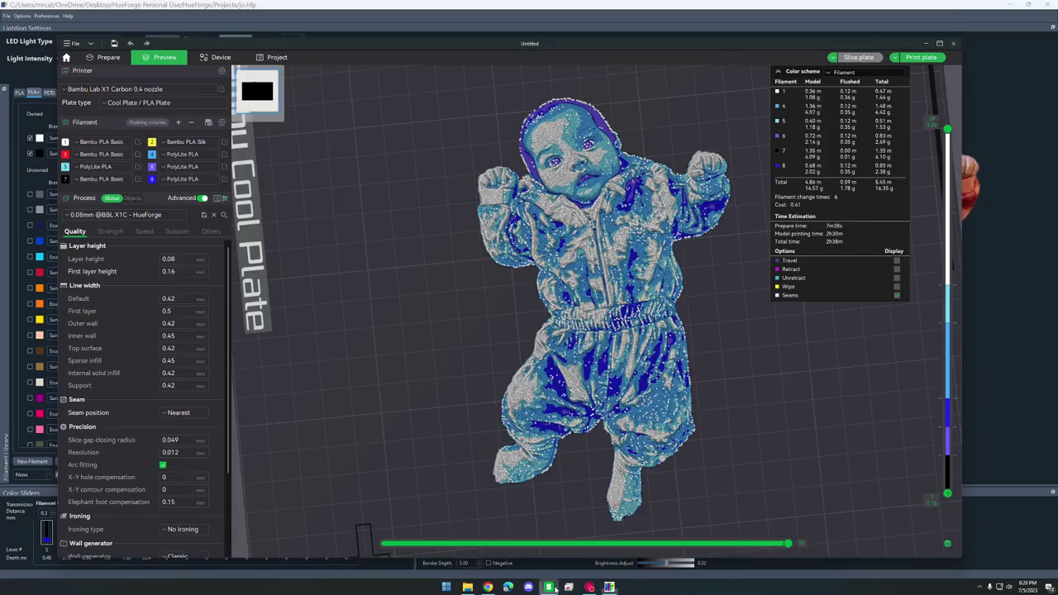
{"action": "scroll", "coordinate": [534, 141], "scroll_direction": "up", "scroll_amount": 3}
{"action": "middle_click_drag", "start_coordinate": [535, 141], "coordinate": [549, 308]}
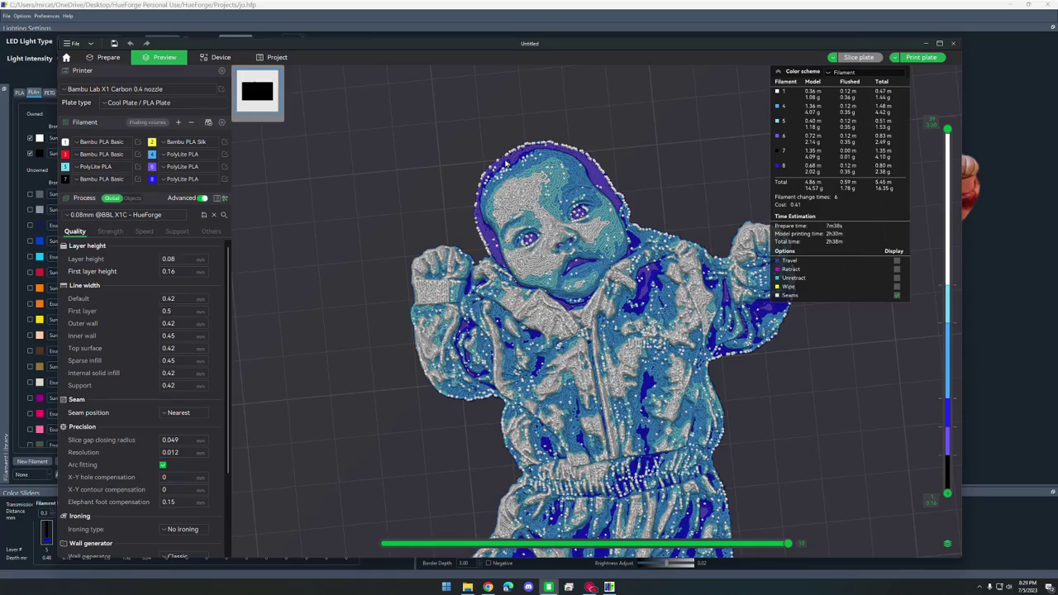
{"action": "scroll", "coordinate": [578, 246], "scroll_direction": "up", "scroll_amount": 5}
{"action": "scroll", "coordinate": [603, 218], "scroll_direction": "up", "scroll_amount": 2}
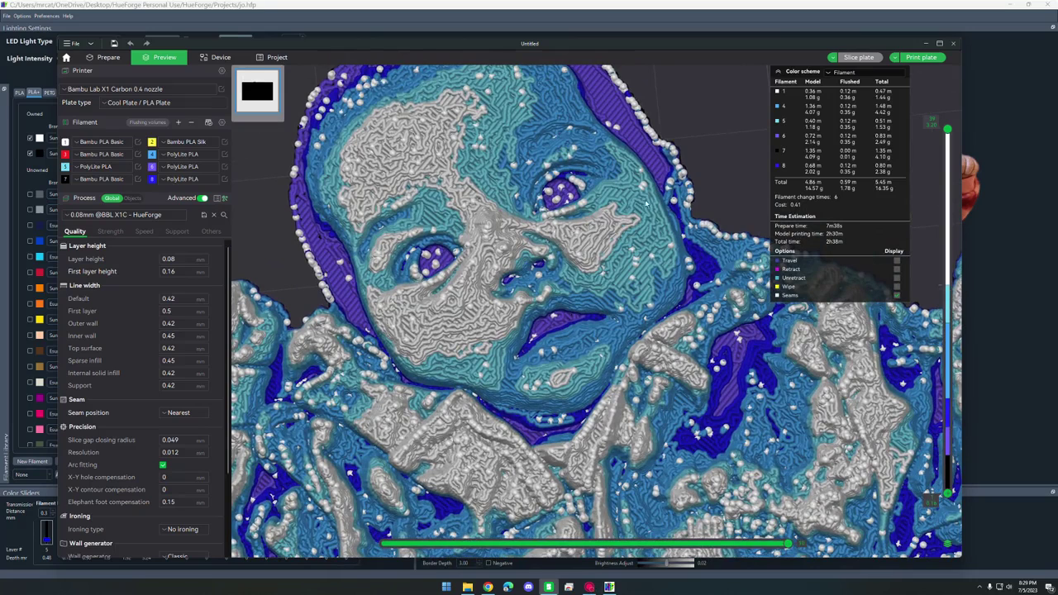
{"action": "scroll", "coordinate": [625, 274], "scroll_direction": "down", "scroll_amount": 2}
{"action": "left_click", "coordinate": [927, 43]}
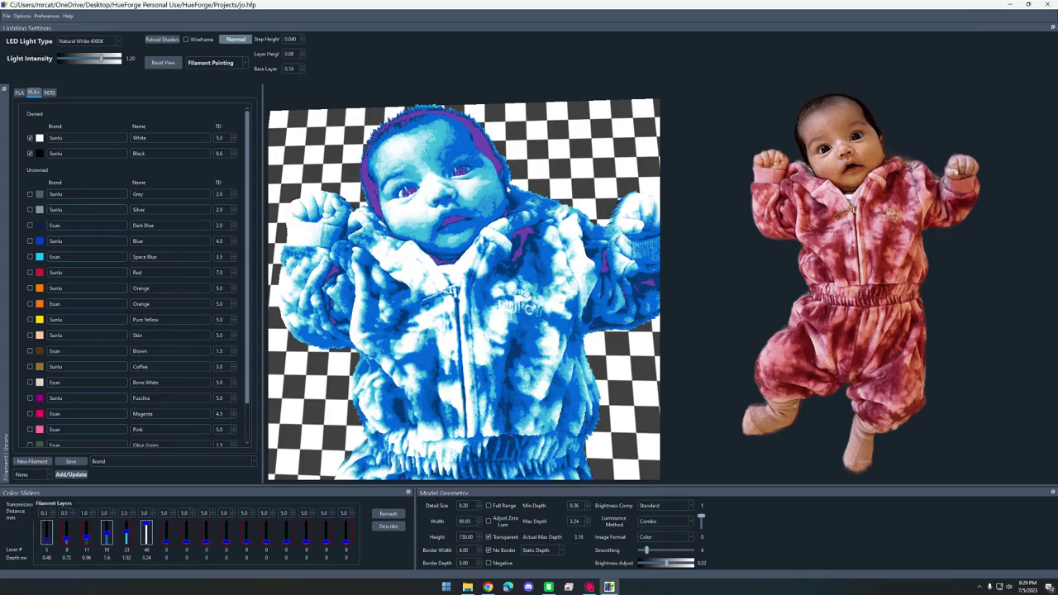